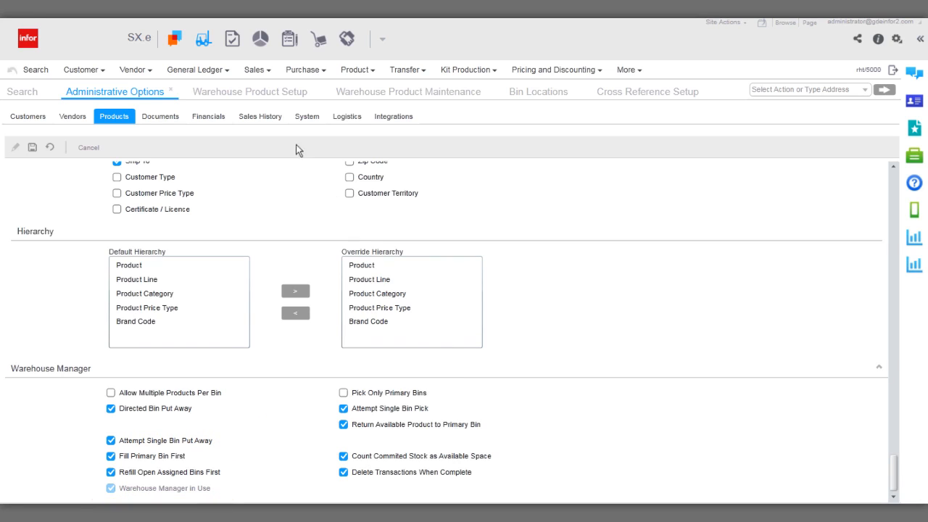
# Open the warehouse product record for product 7-101 in warehouse 01 from Warehouse Product Setup.
pyautogui.click(267, 92)
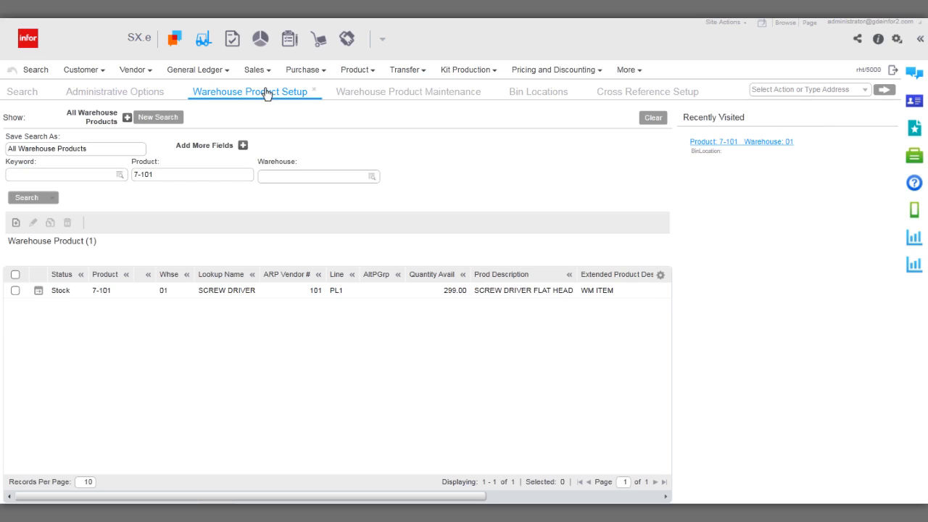
pyautogui.click(15, 290)
pyautogui.click(39, 293)
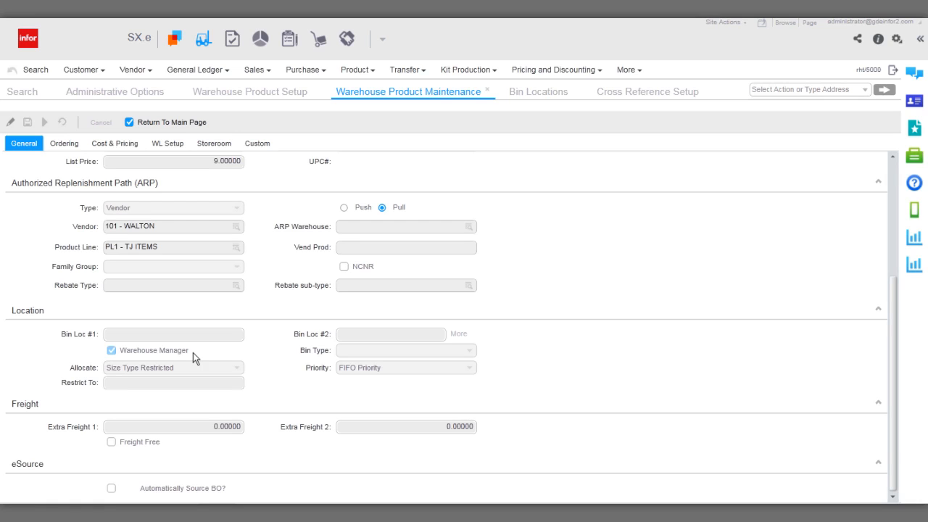
# Open the Warehouse Manager setup for bin locations and products and search for bins in 01 - MAIN WAREHOUSE.
pyautogui.click(637, 76)
pyautogui.moveTo(686, 367)
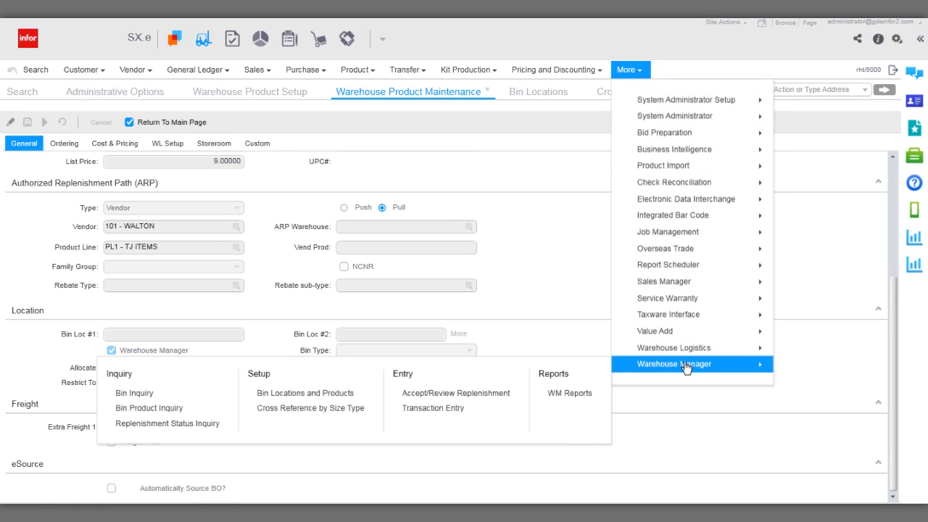
pyautogui.click(342, 394)
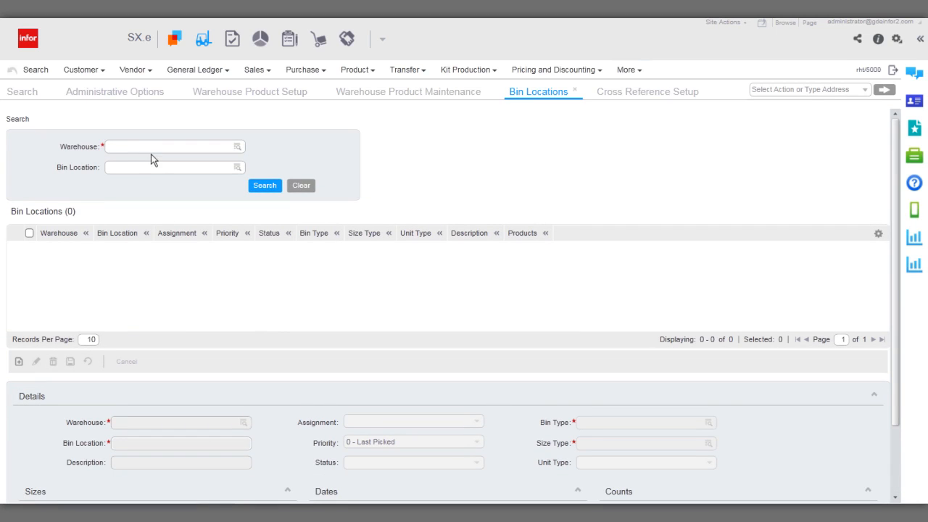
pyautogui.click(156, 149)
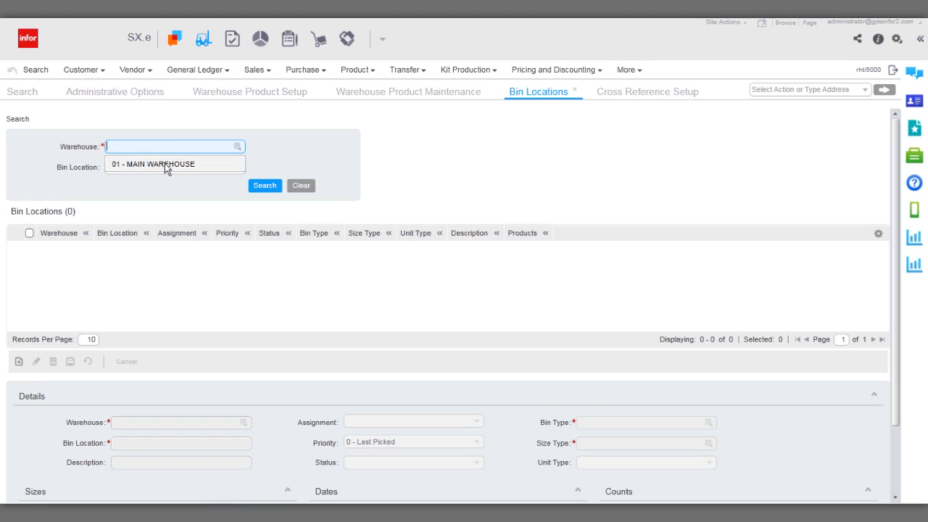
pyautogui.click(165, 163)
pyautogui.click(261, 187)
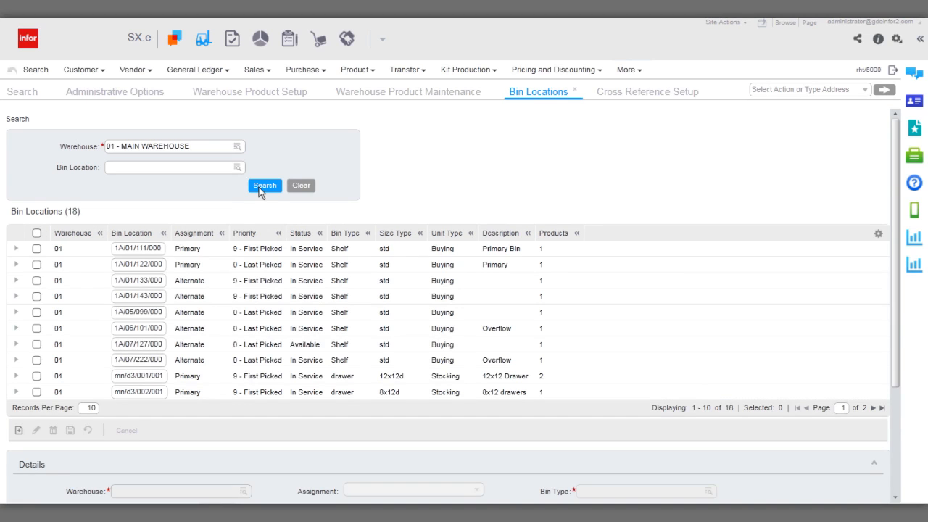
# Expand bin location 1A/01/111/000 and open its product 7-101 for editing.
pyautogui.click(16, 248)
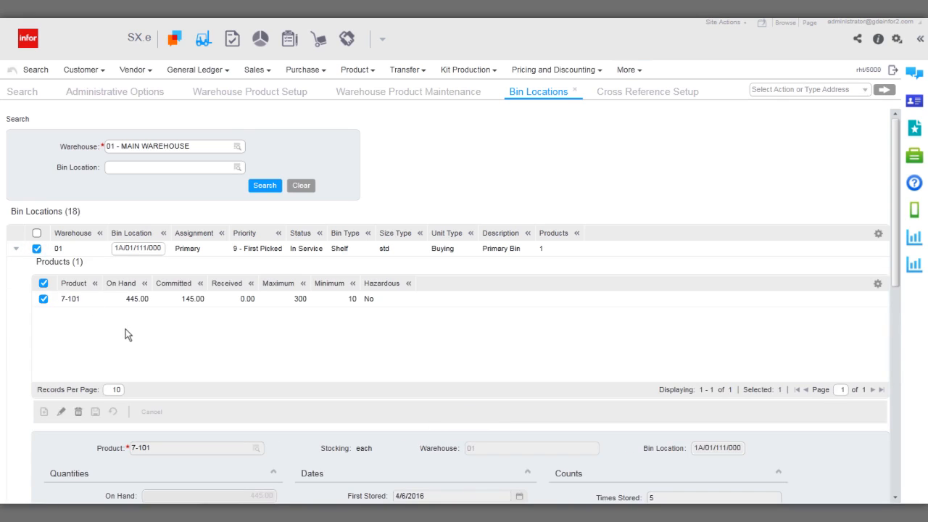
pyautogui.scroll(-3, 124, 334)
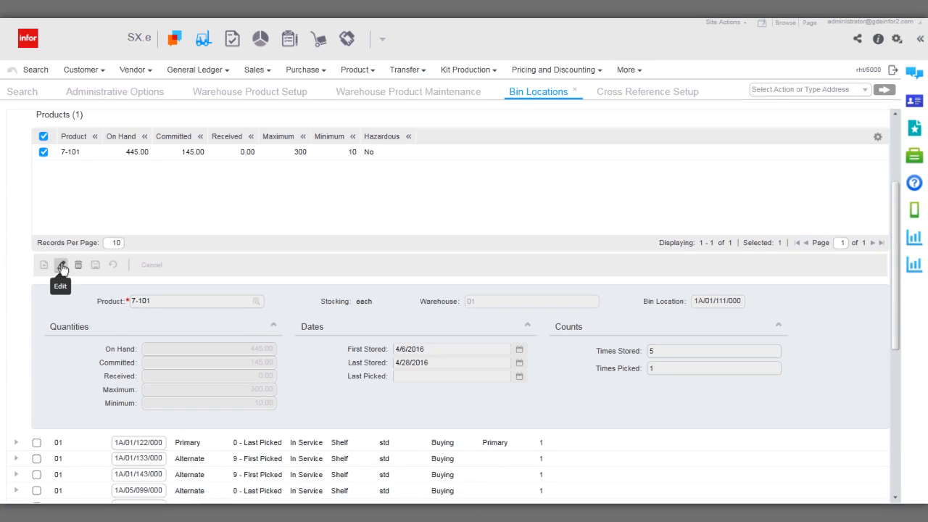
pyautogui.click(62, 266)
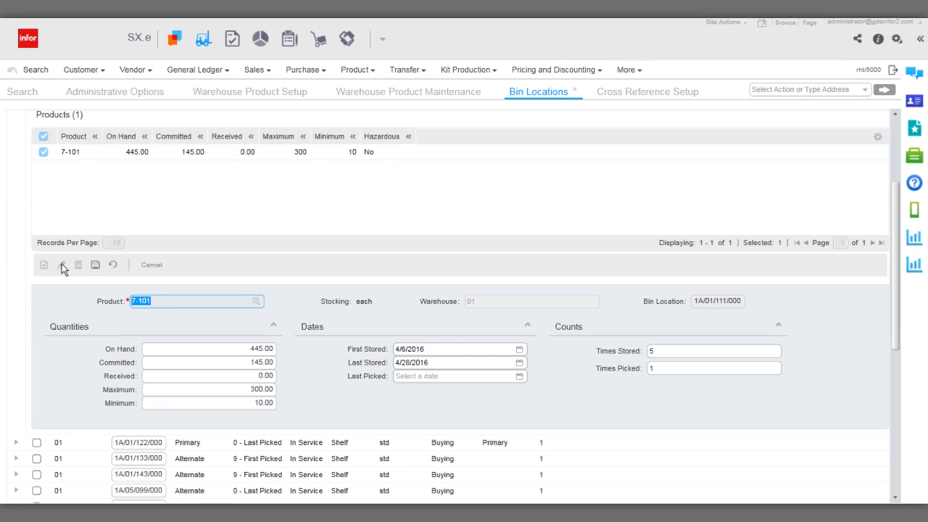
# Open the bin-level details of location 1A/01/111/000 for editing, including its sizes, dates and counts.
pyautogui.scroll(-4, 551, 362)
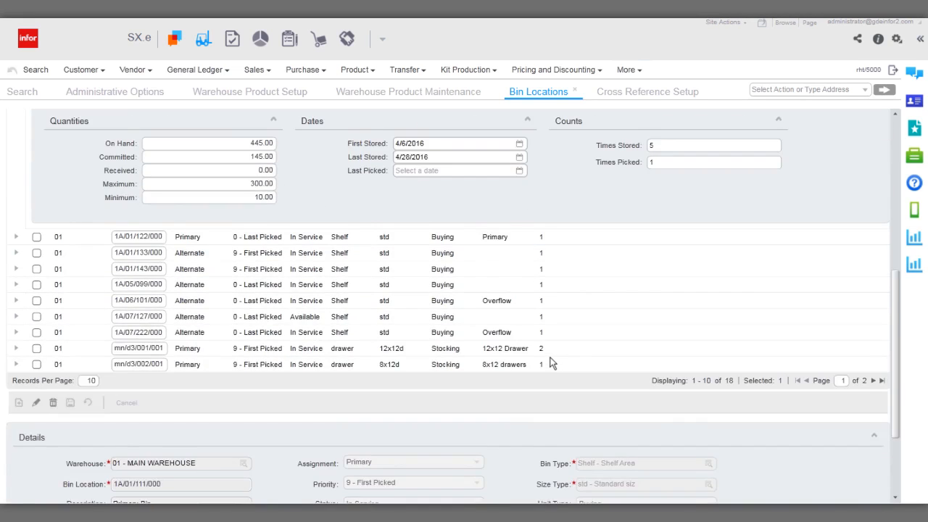
pyautogui.scroll(-1, 550, 363)
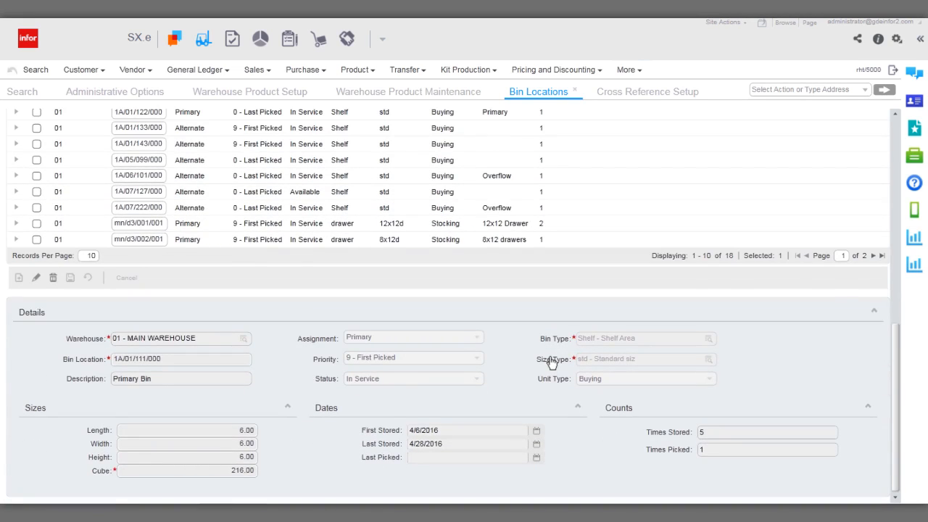
pyautogui.scroll(1, 551, 362)
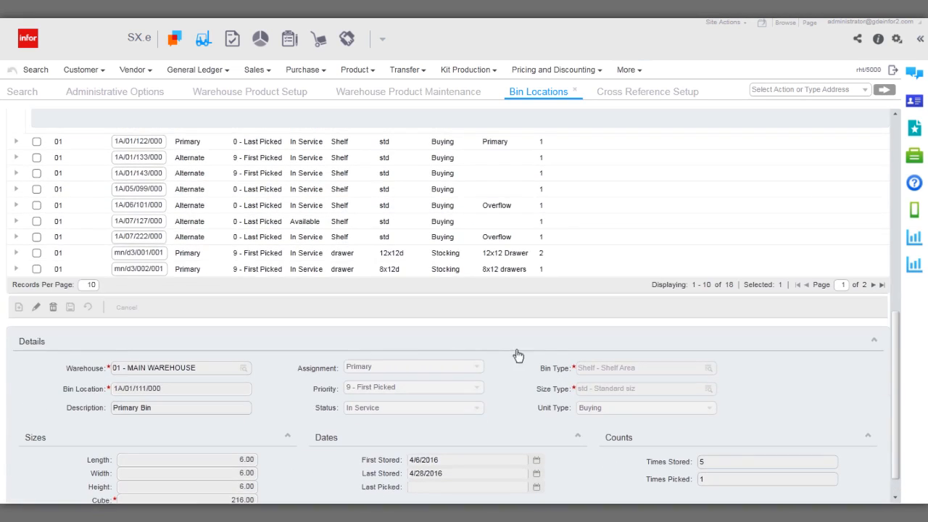
pyautogui.click(35, 307)
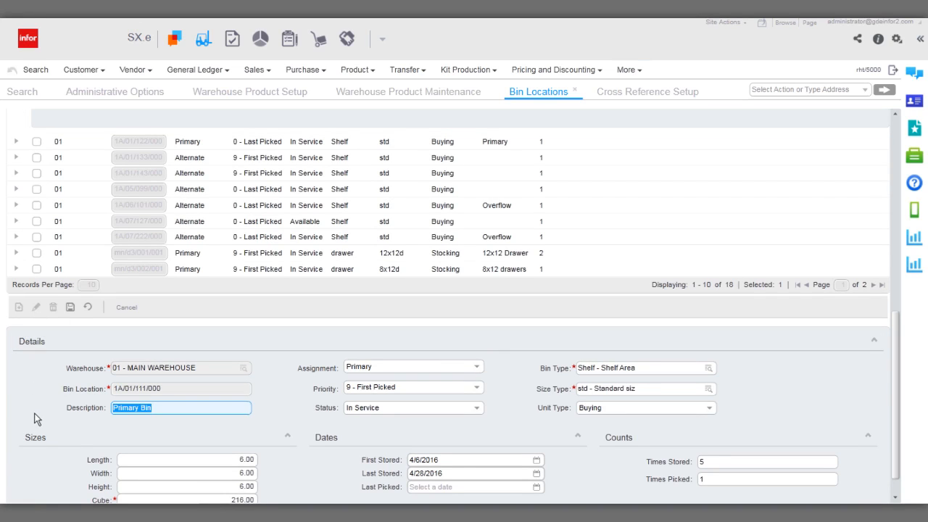
pyautogui.scroll(-1, 35, 418)
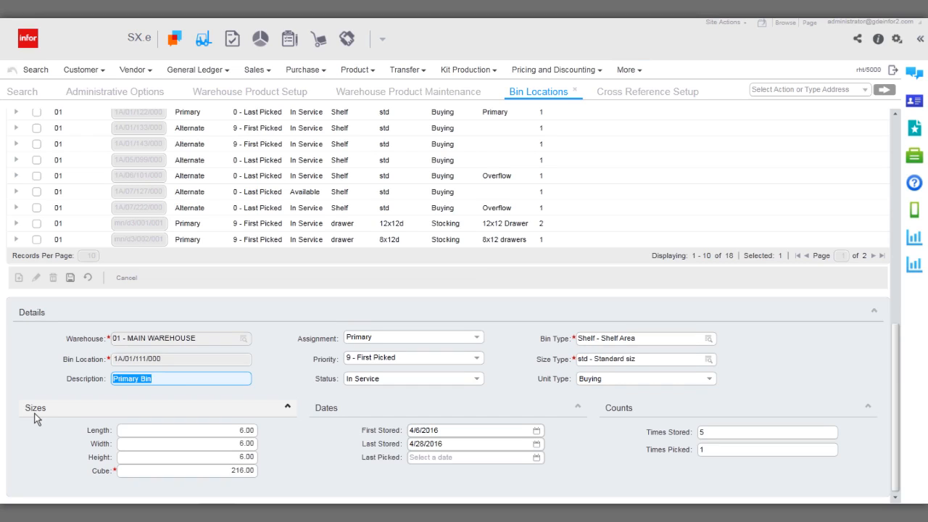
# Review the available assignment, priority and status options for the bin, keeping the current selections.
pyautogui.click(476, 339)
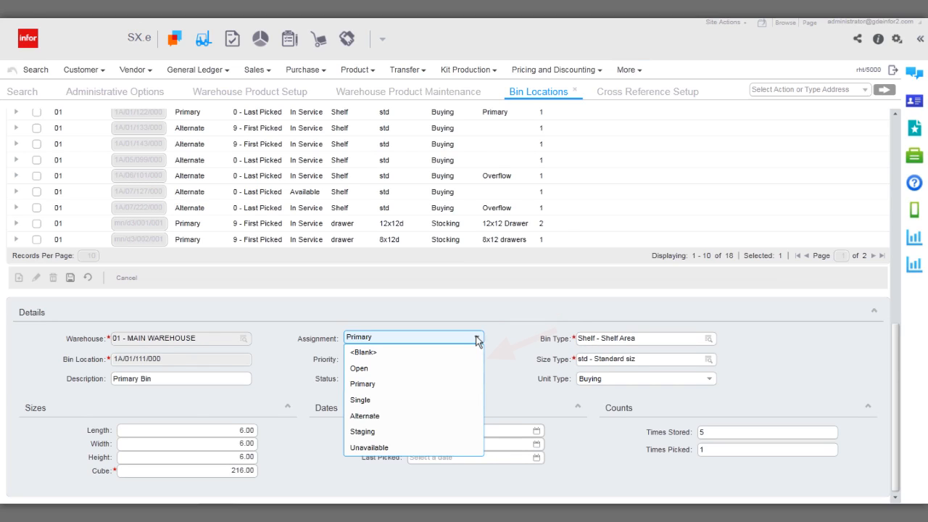
pyautogui.click(477, 338)
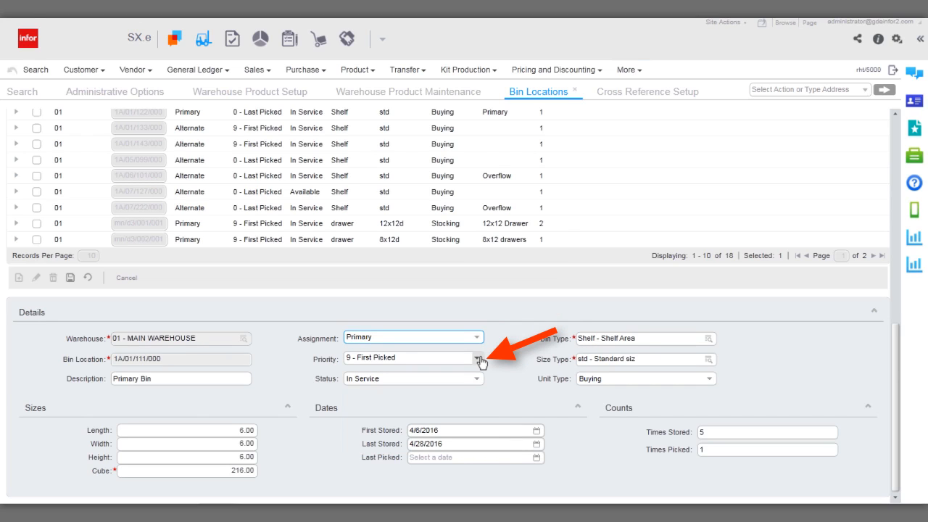
pyautogui.click(477, 358)
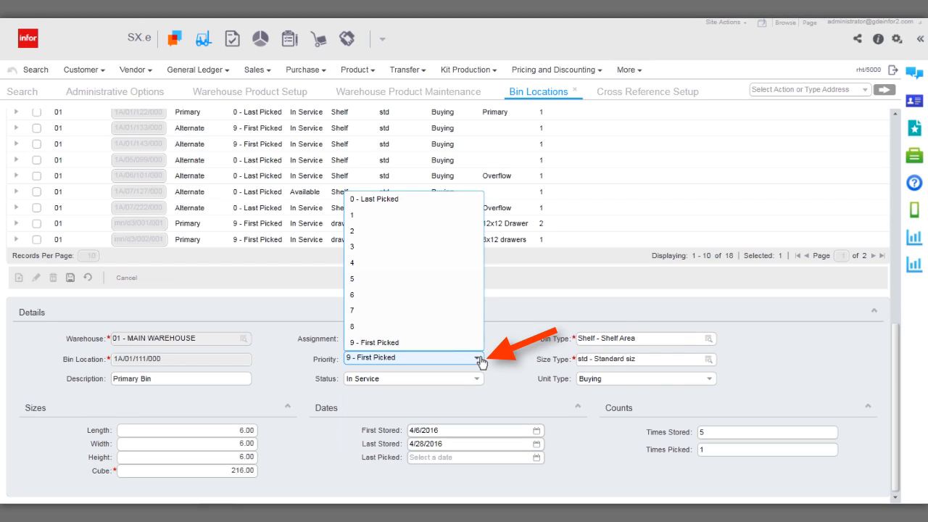
pyautogui.click(479, 358)
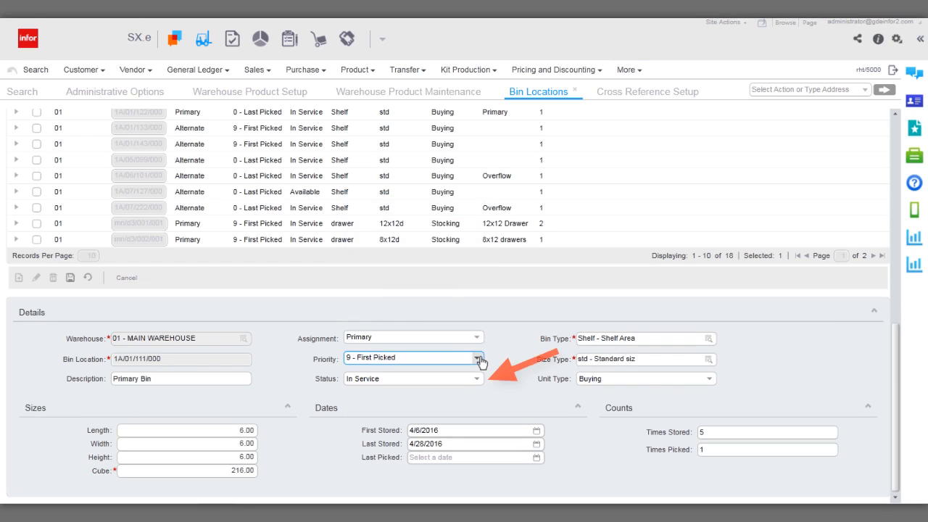
pyautogui.click(477, 378)
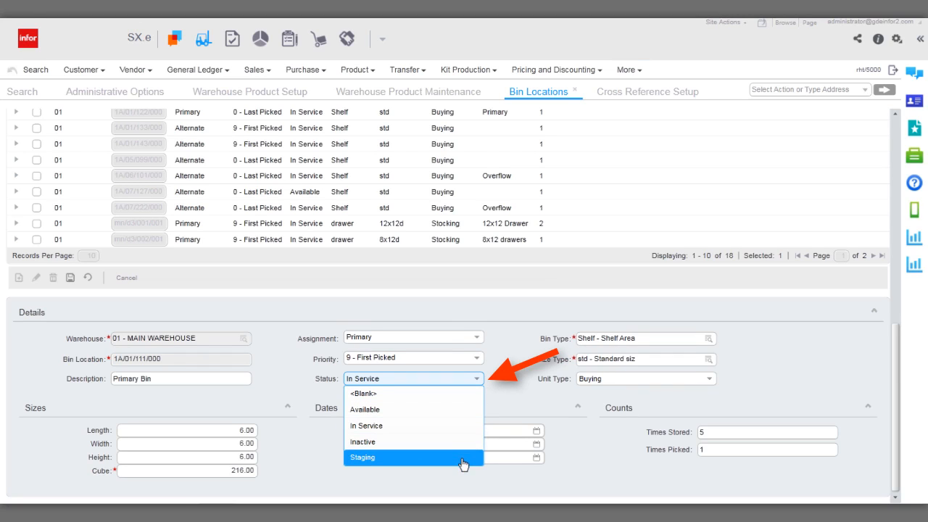
pyautogui.click(478, 380)
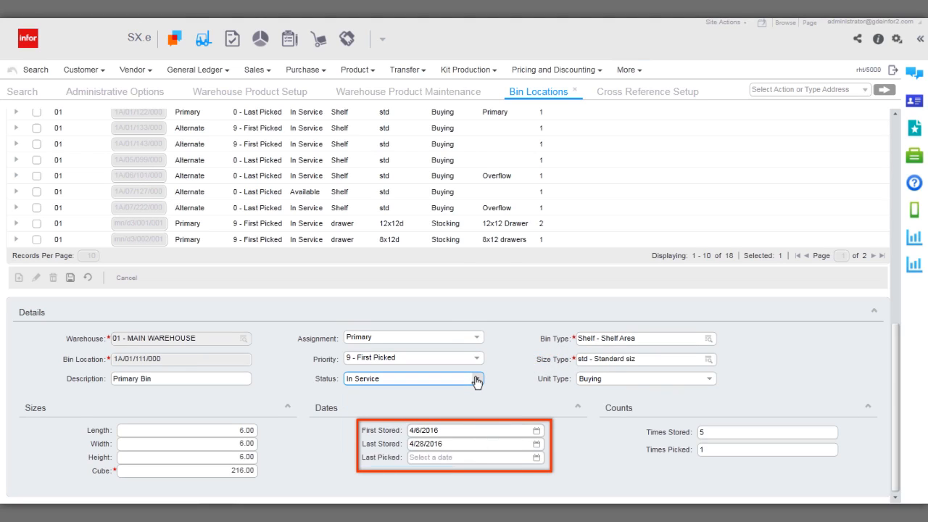
# Review the available bin type, size type and unit type options for the bin without choosing a different value.
pyautogui.click(708, 339)
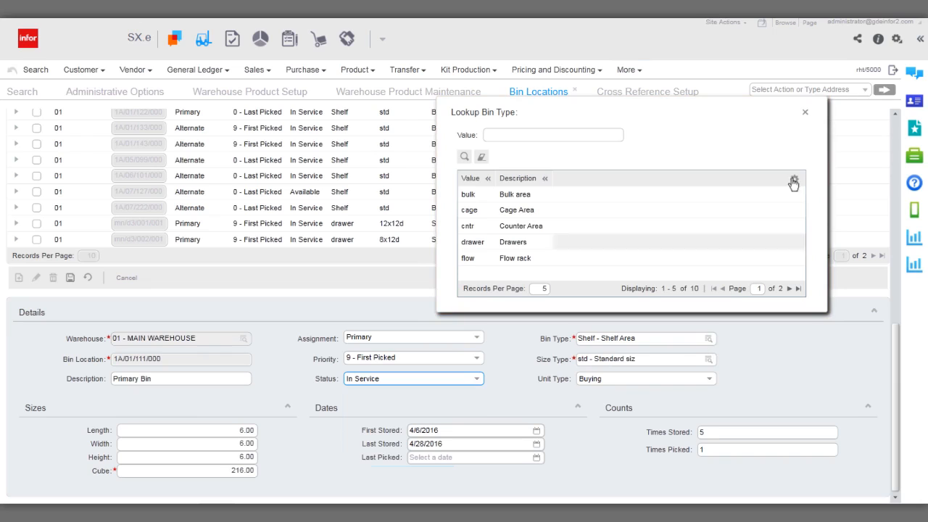
pyautogui.click(805, 112)
pyautogui.click(708, 360)
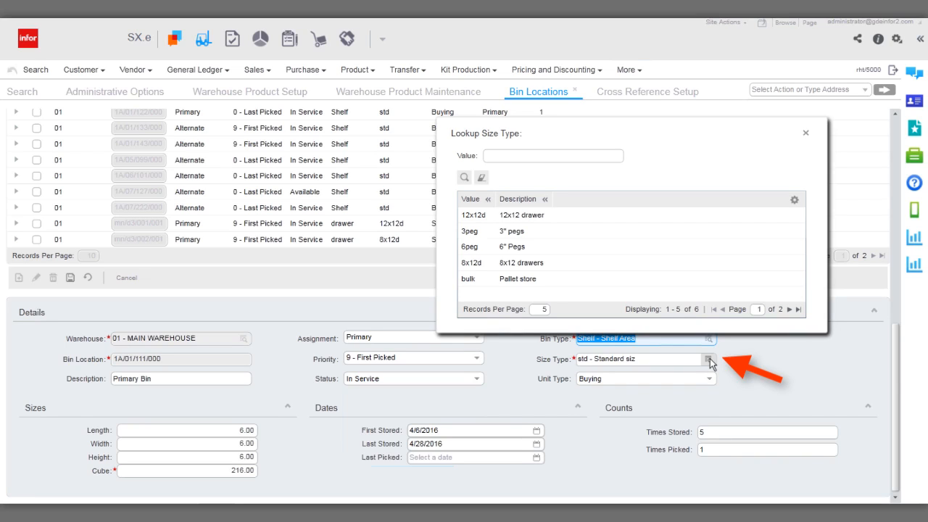
pyautogui.click(806, 134)
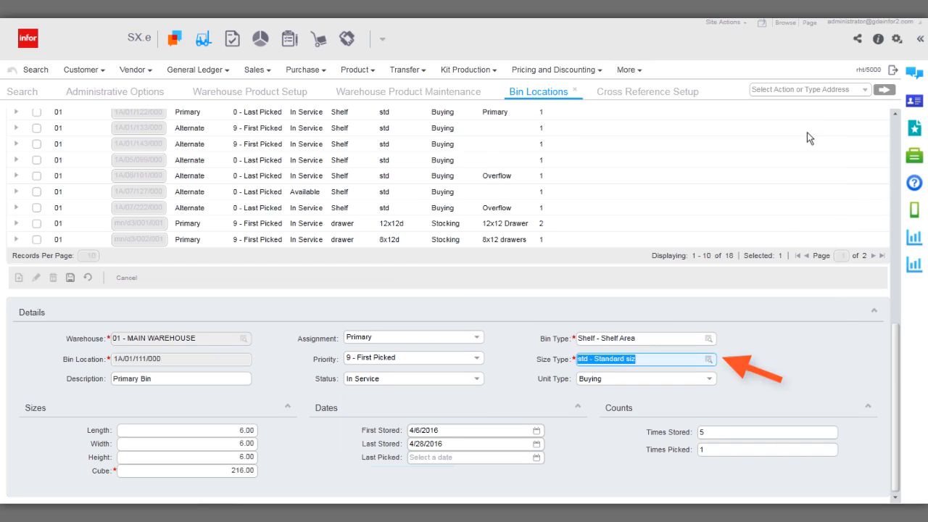
pyautogui.click(708, 381)
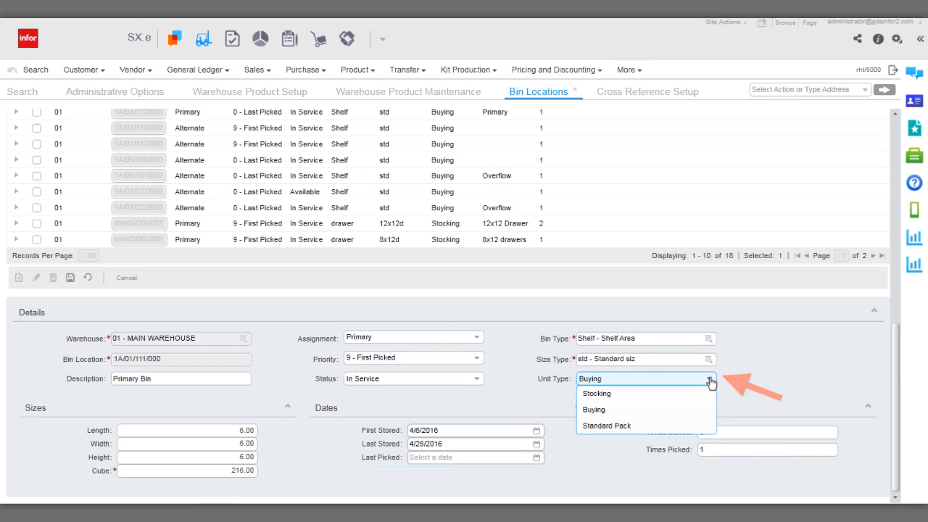
pyautogui.click(709, 378)
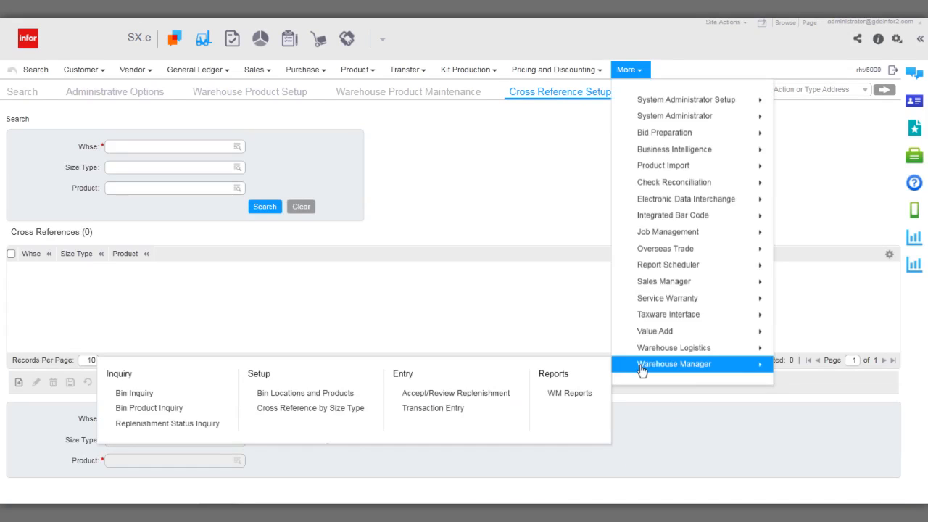
# Open Cross Reference by Size Type and search for the cross references of 01 - MAIN WAREHOUSE.
pyautogui.click(333, 410)
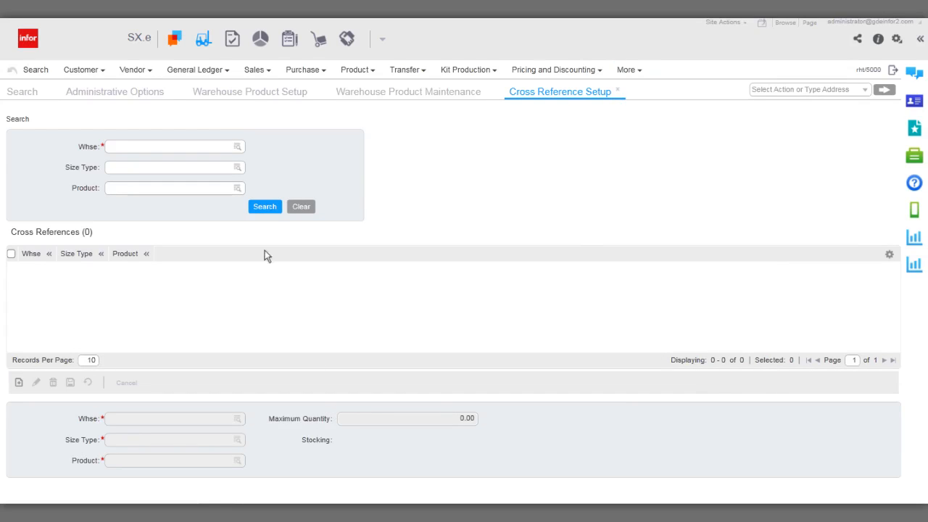
pyautogui.click(192, 147)
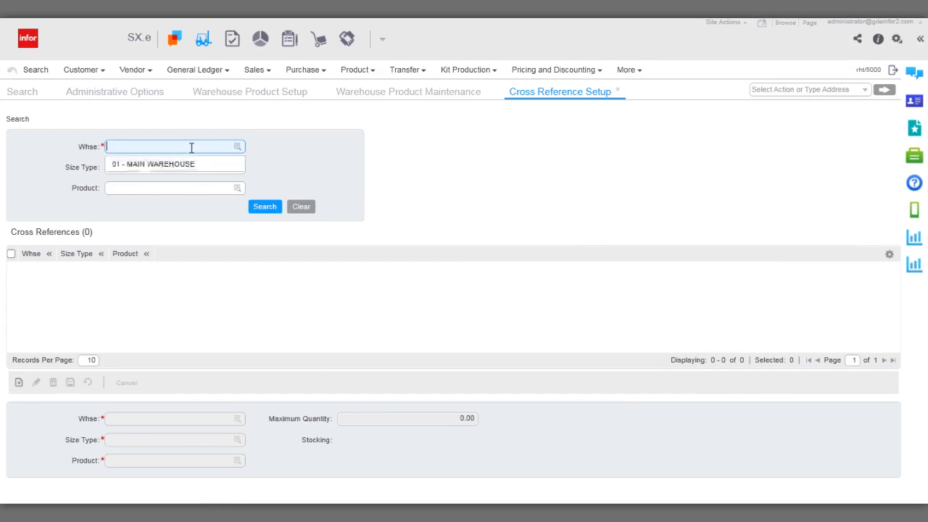
pyautogui.click(191, 163)
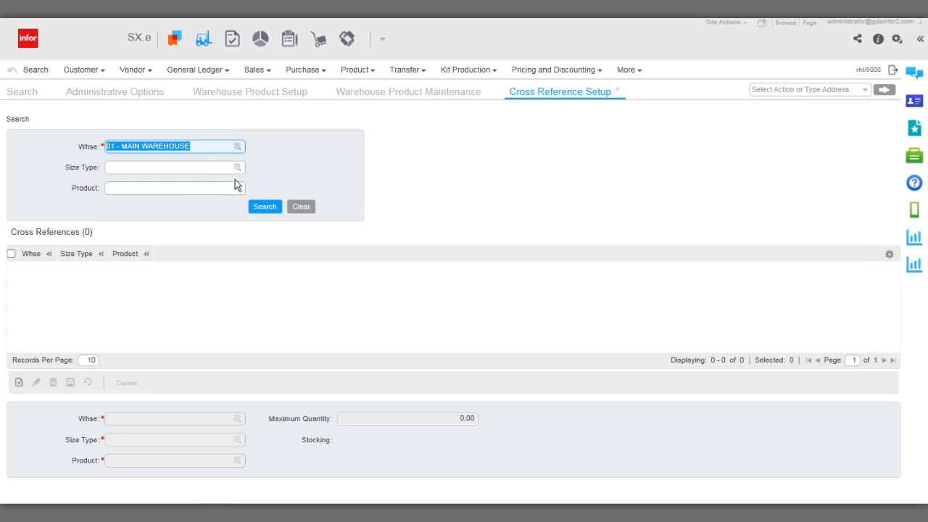
pyautogui.click(266, 208)
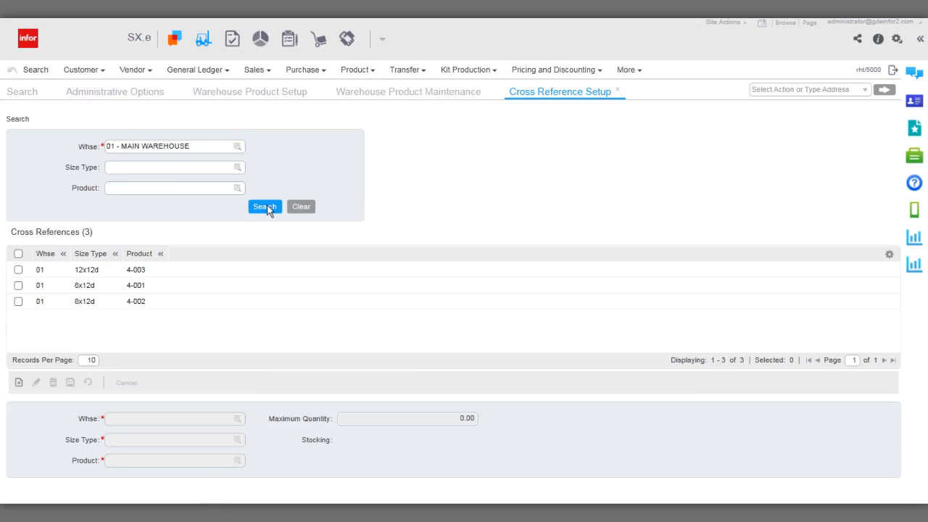
# Open the 12x12d cross reference for product 4-003 for editing, and cancel without changing its maximum quantity.
pyautogui.click(18, 270)
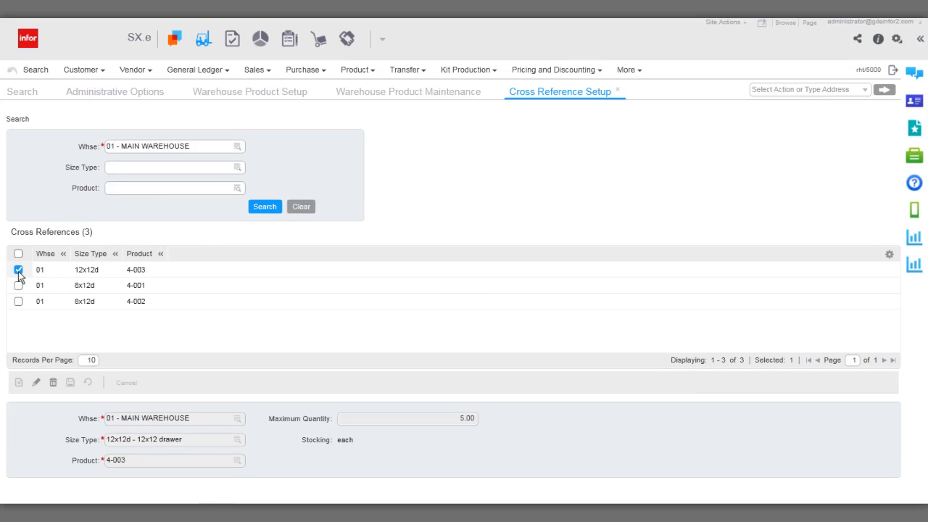
pyautogui.click(37, 388)
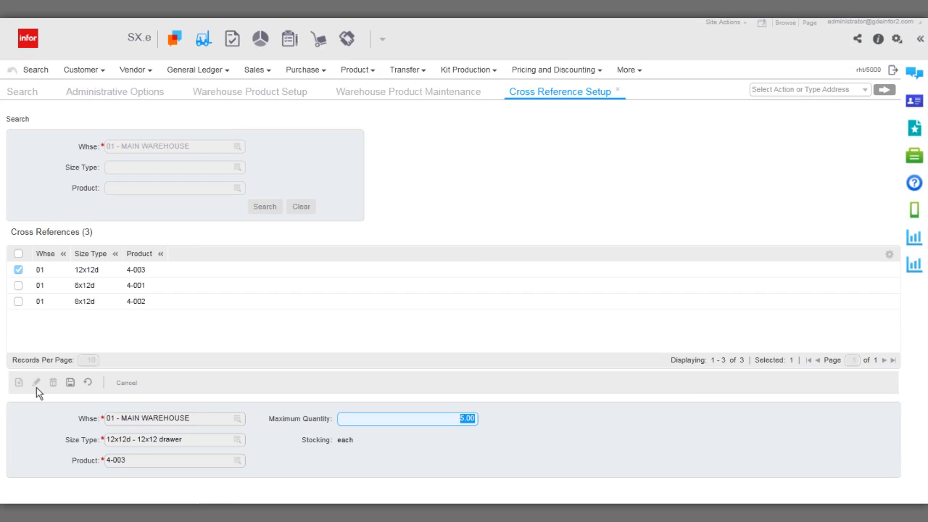
pyautogui.click(127, 384)
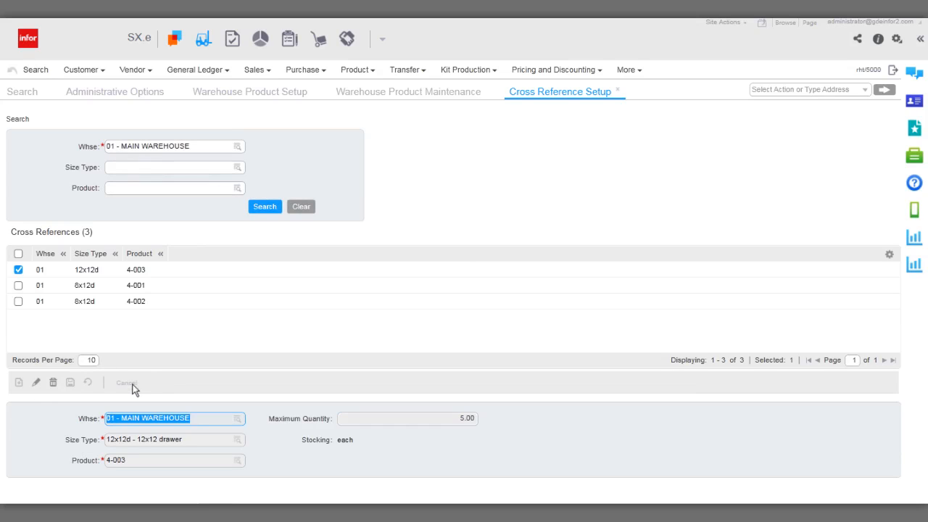
# Open Bin Inquiry and select 01 - MAIN WAREHOUSE as the warehouse.
pyautogui.click(641, 70)
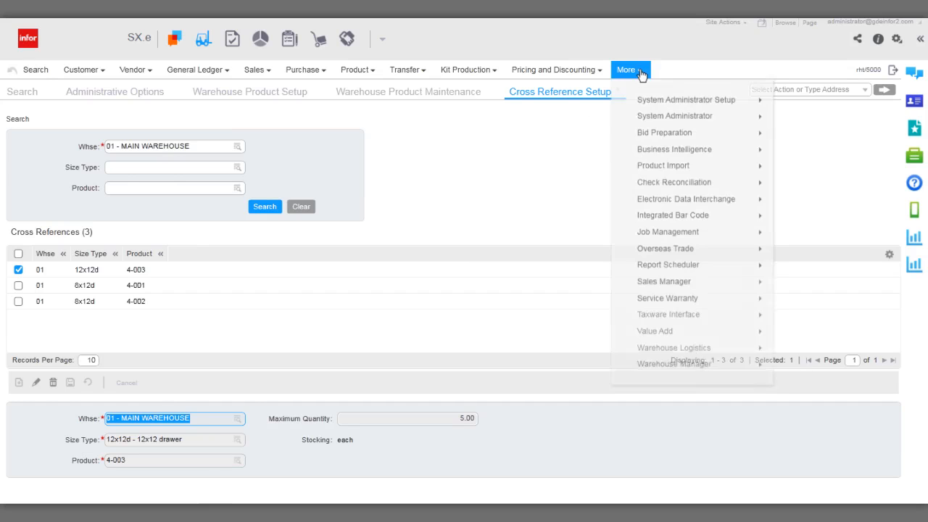
pyautogui.moveTo(700, 365)
pyautogui.click(200, 392)
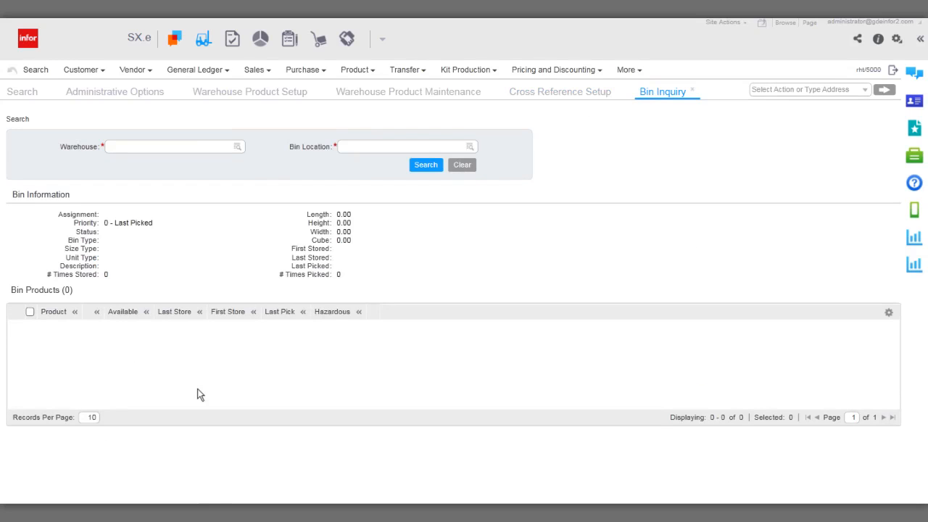
pyautogui.click(215, 148)
pyautogui.click(216, 168)
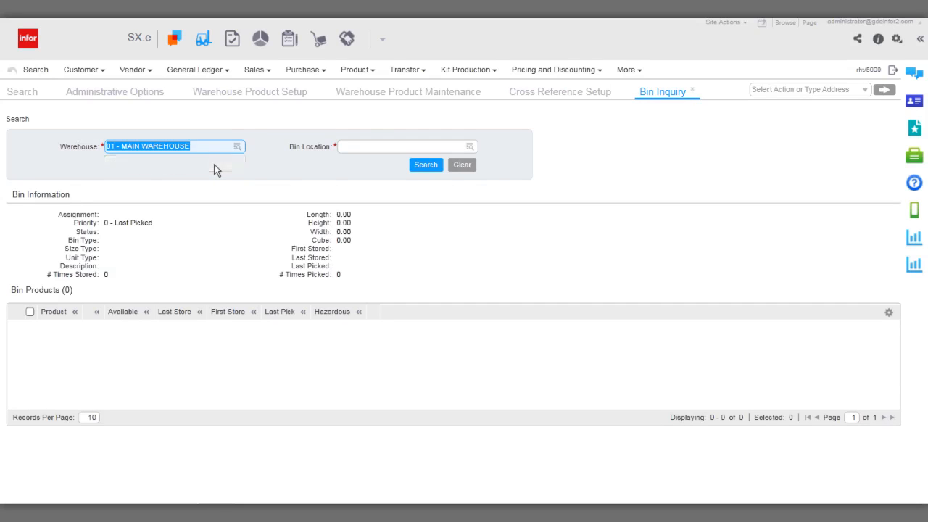
# Look up bin location 1A/01/111/000 and expand the details of product 7-101 stored in it.
pyautogui.click(469, 147)
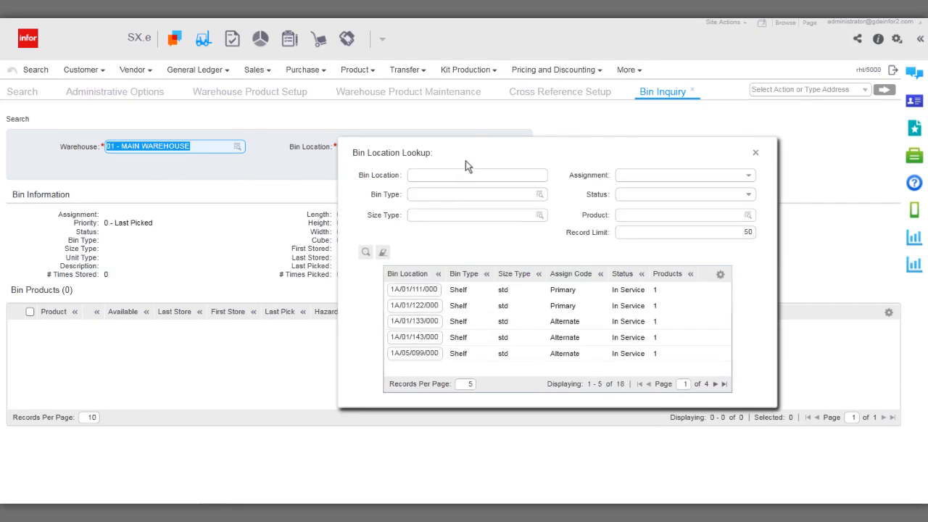
pyautogui.click(419, 289)
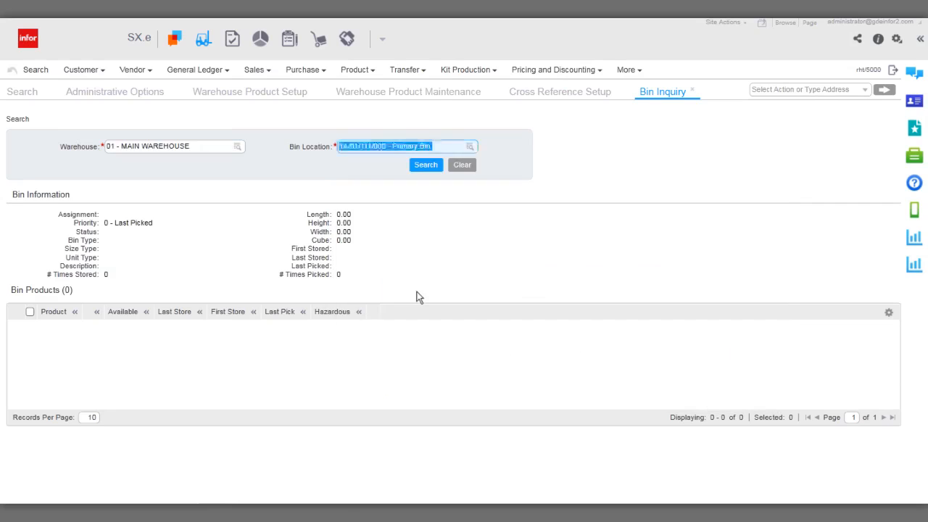
pyautogui.click(429, 166)
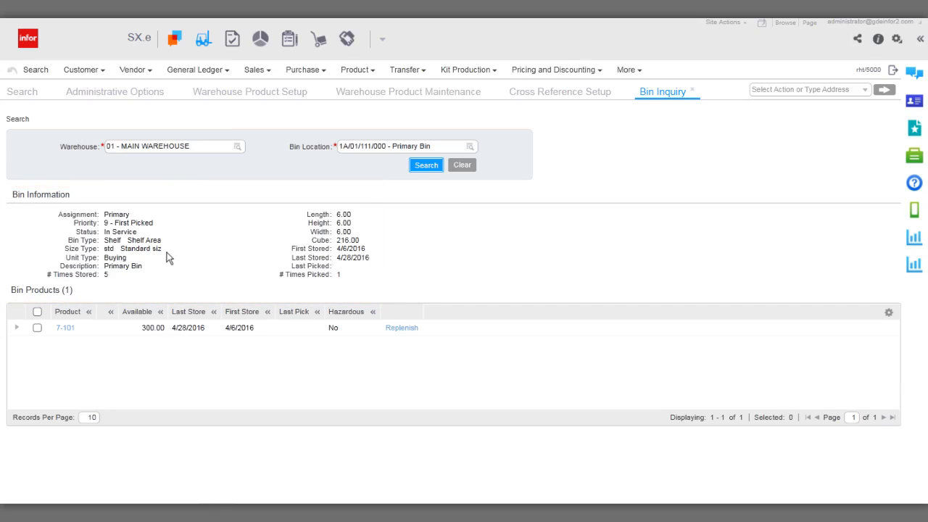
pyautogui.click(37, 327)
pyautogui.click(17, 328)
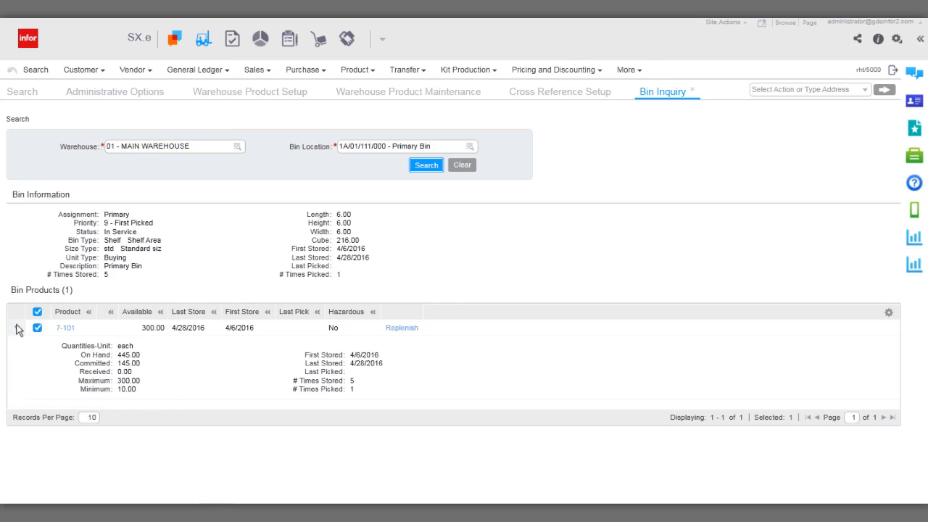
# Open Bin Product Inquiry and search for the bin locations of product 7-101 in 01 - MAIN WAREHOUSE.
pyautogui.click(639, 73)
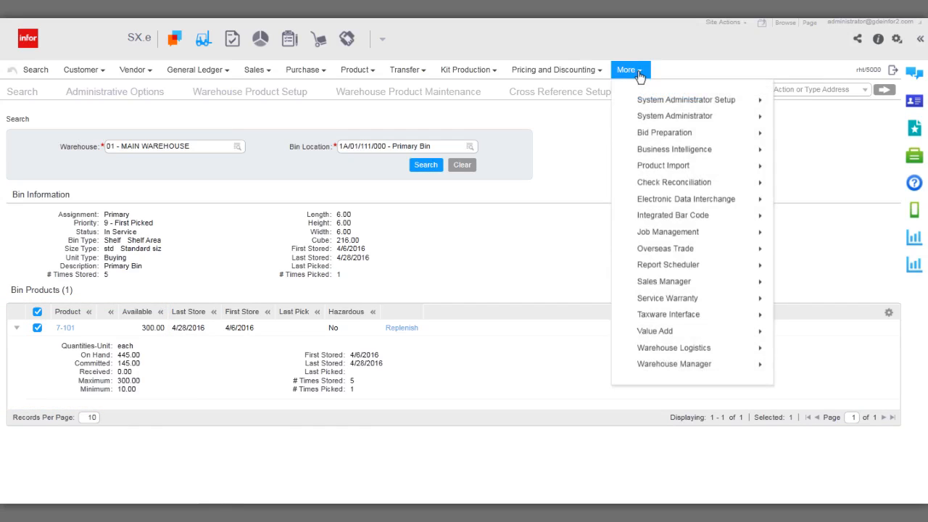
pyautogui.moveTo(672, 367)
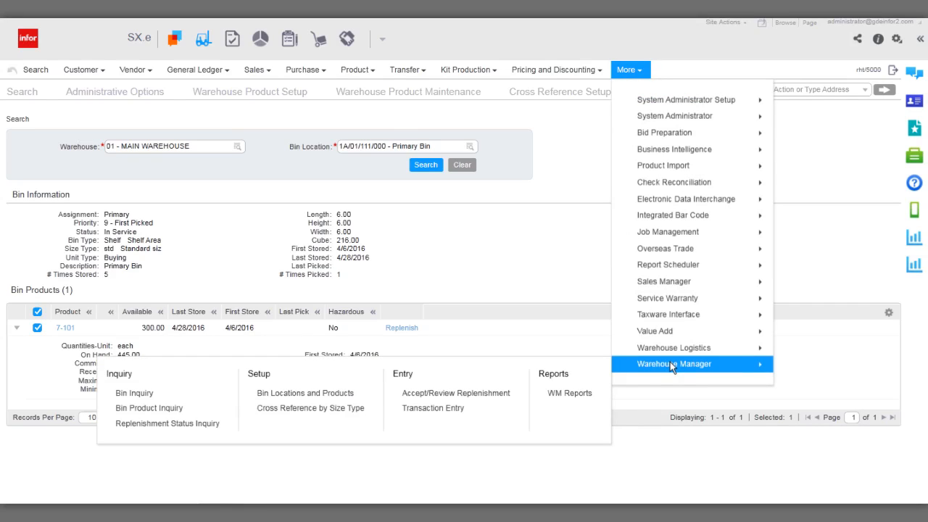
pyautogui.click(174, 411)
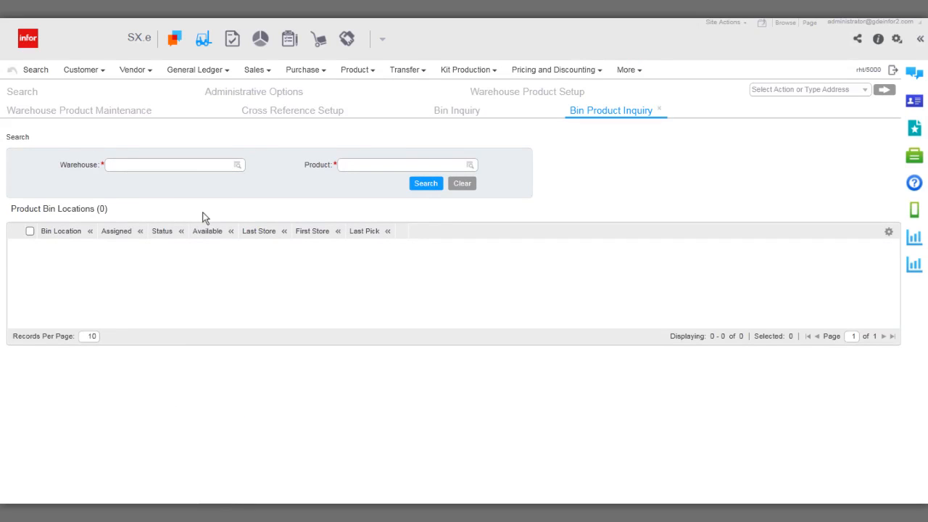
pyautogui.click(195, 167)
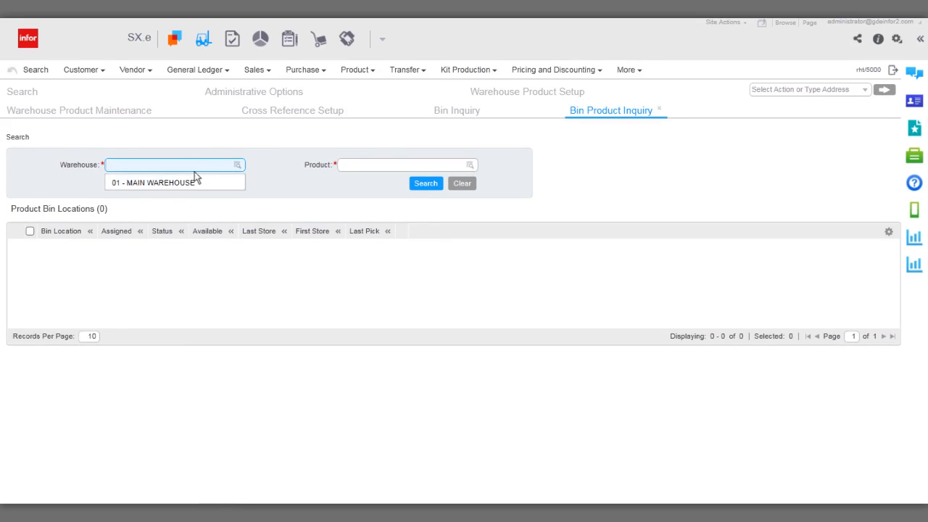
pyautogui.click(194, 181)
pyautogui.click(372, 165)
pyautogui.click(391, 197)
pyautogui.click(425, 183)
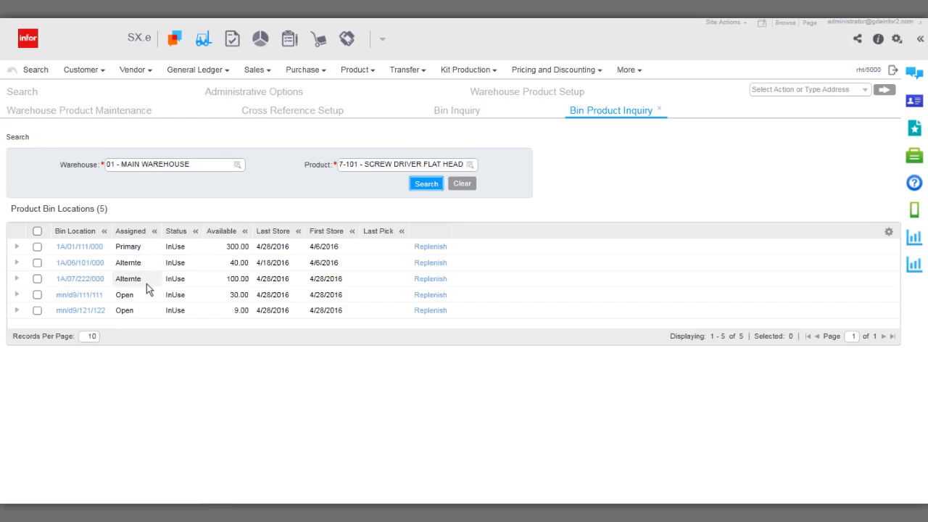
# Examine the quantity and storage details of bins 1A/01/111/000, 1A/06/101/000 and 1A/07/222/000, collapsing each one again.
pyautogui.click(17, 249)
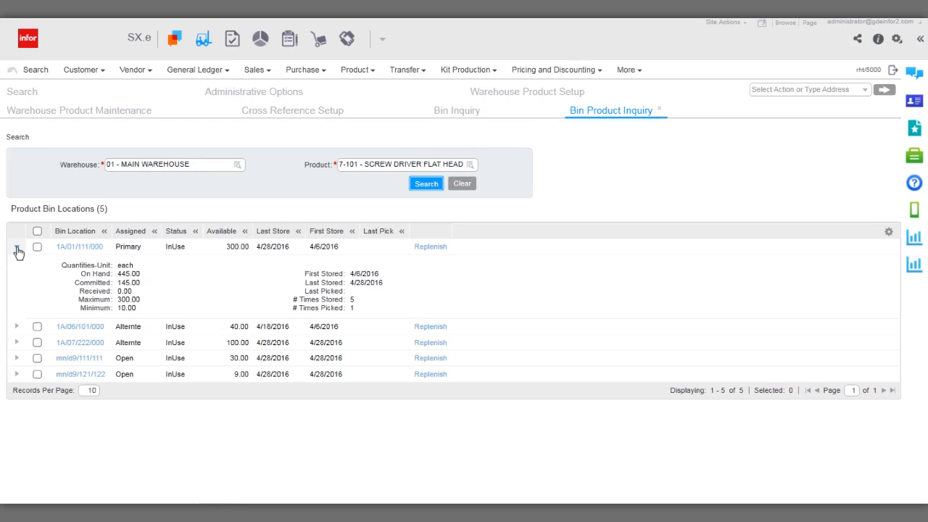
pyautogui.click(18, 249)
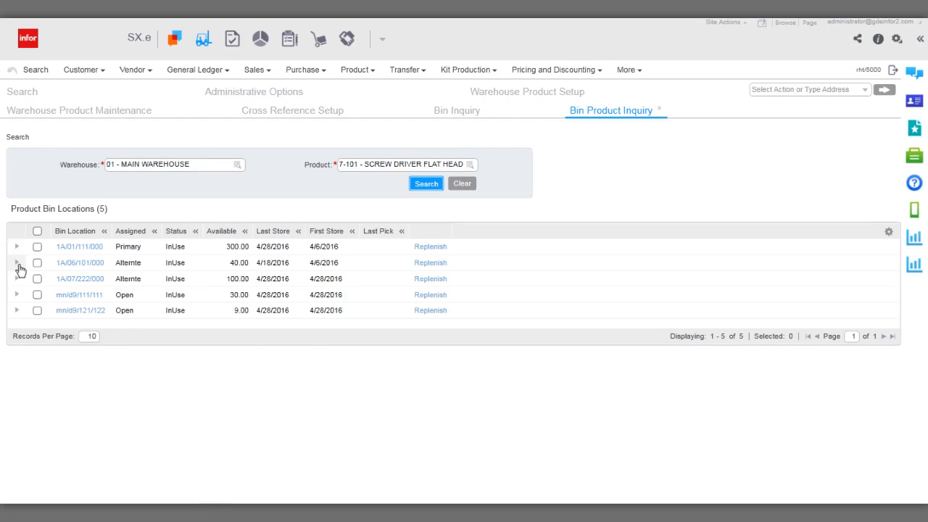
pyautogui.click(17, 264)
pyautogui.click(17, 264)
pyautogui.click(17, 279)
pyautogui.click(18, 281)
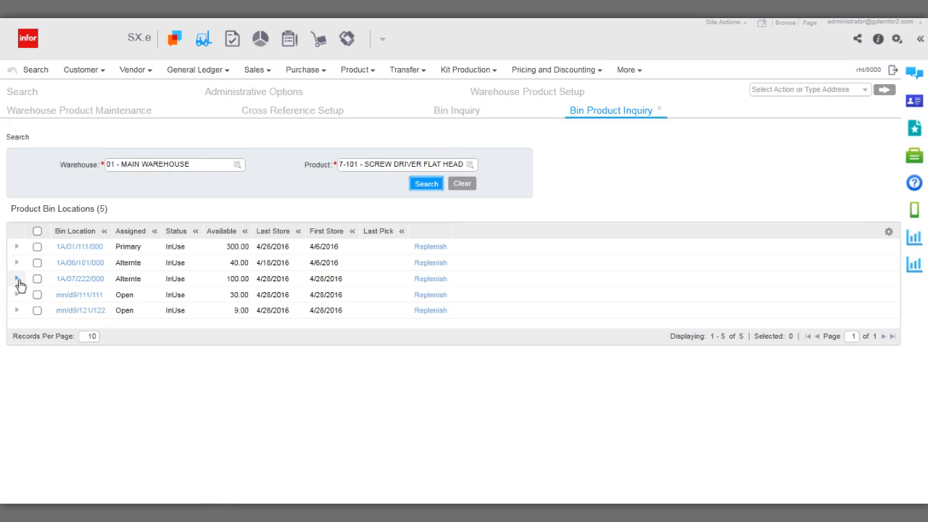
# Open Warehouse Manager Transaction Entry and choose 01 - MAIN WAREHOUSE with bin location mn/d9/121/122.
pyautogui.click(627, 69)
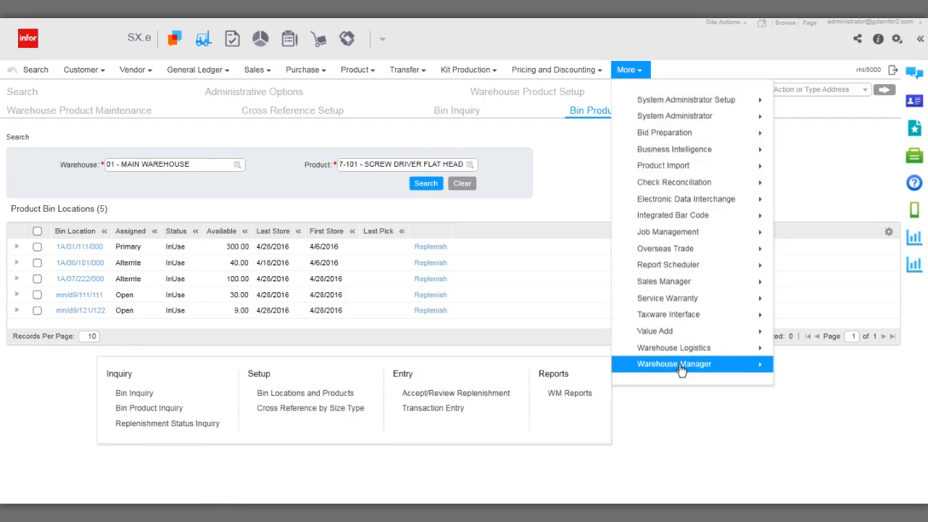
pyautogui.click(472, 410)
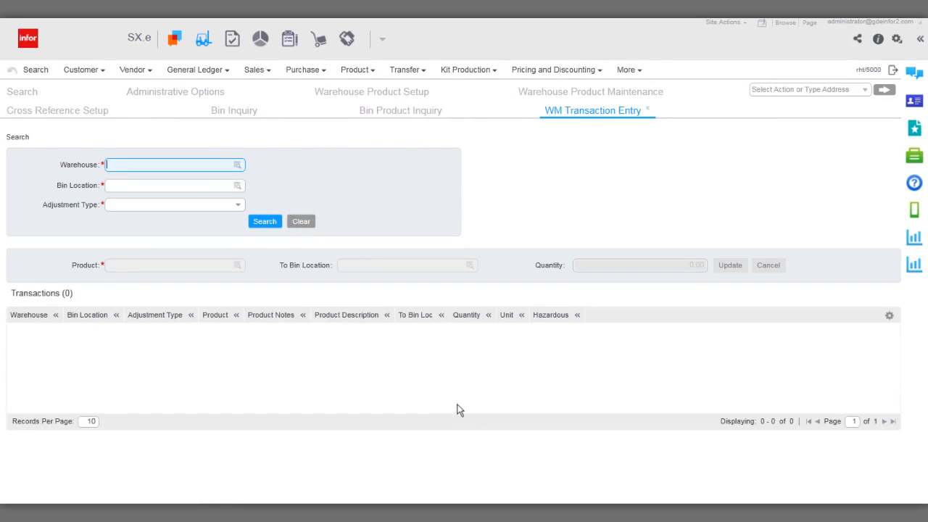
pyautogui.click(189, 166)
pyautogui.click(191, 182)
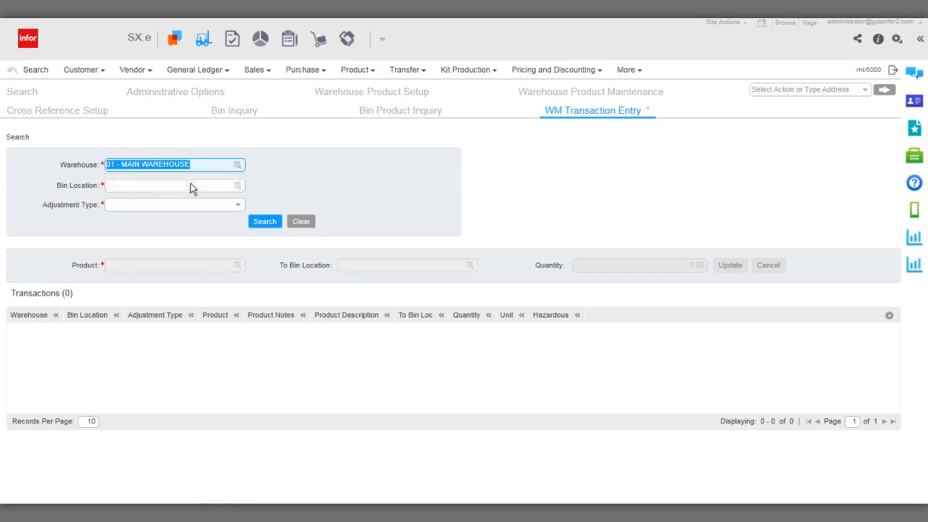
pyautogui.click(238, 188)
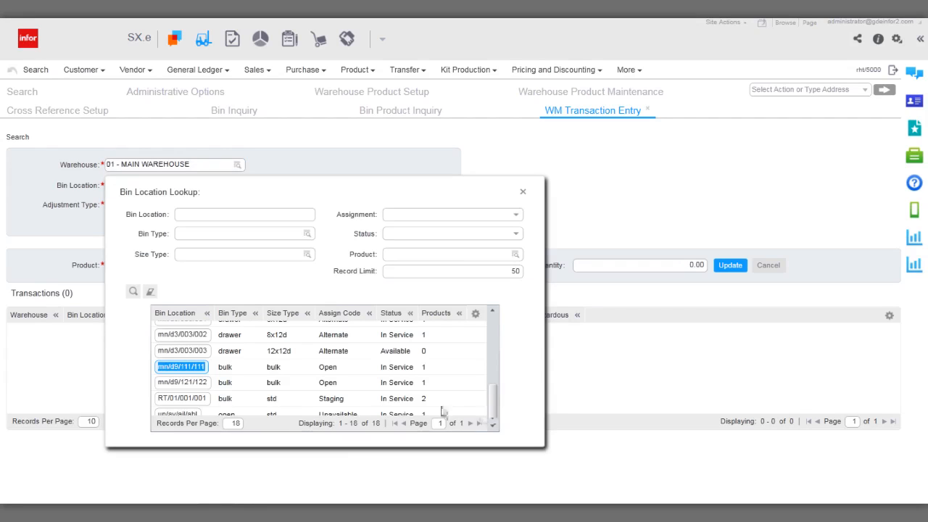
pyautogui.click(183, 382)
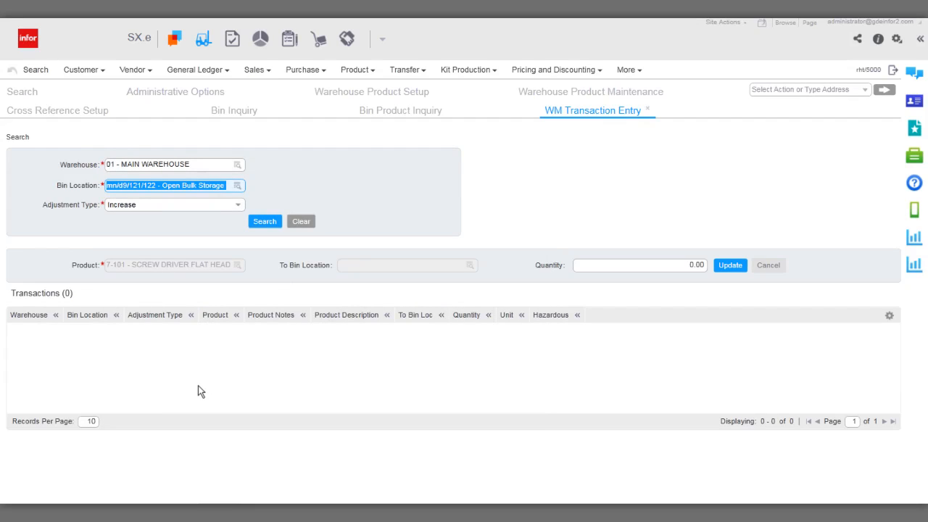
# Record a Move to Other Bin adjustment of quantity 9 for product 7-101 to bin 1A/01/111/000, and return to Bin Product Inquiry.
pyautogui.click(238, 207)
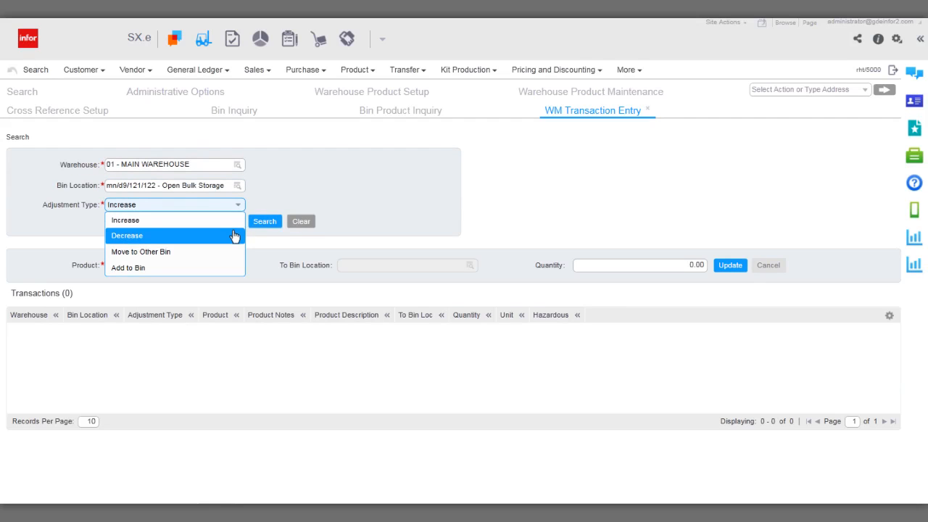
pyautogui.click(226, 253)
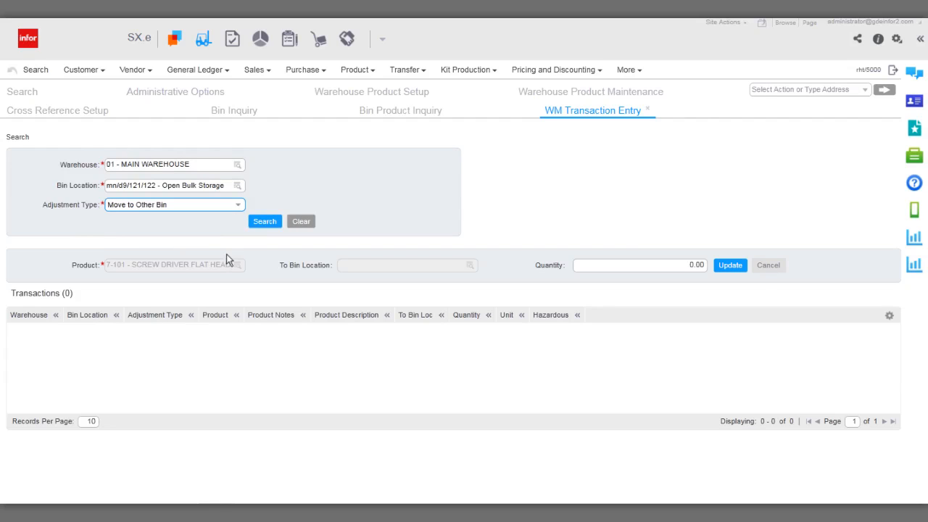
pyautogui.click(262, 222)
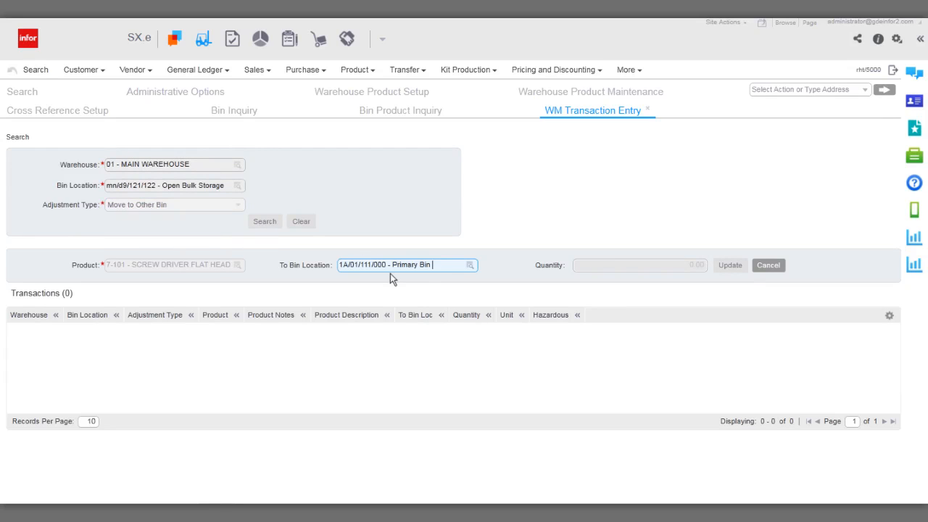
pyautogui.press('Return')
pyautogui.write('9')
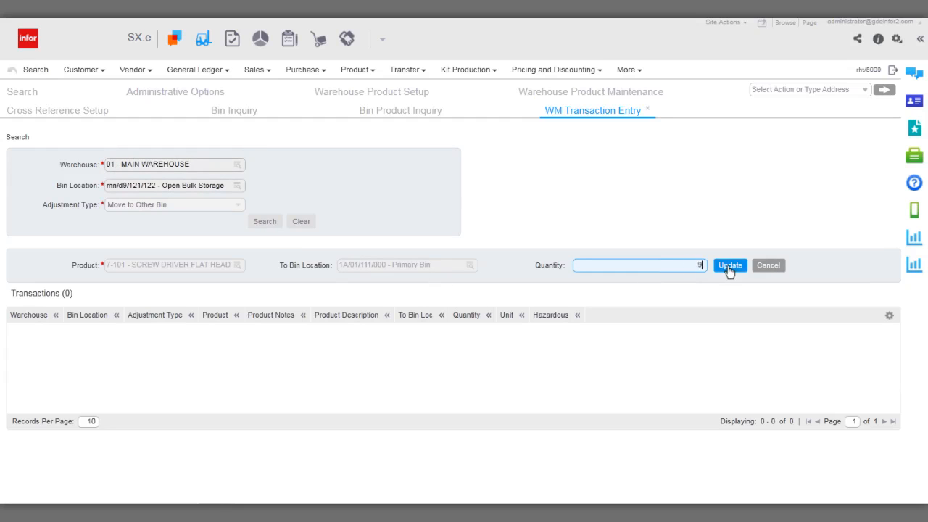
pyautogui.click(729, 266)
pyautogui.click(365, 116)
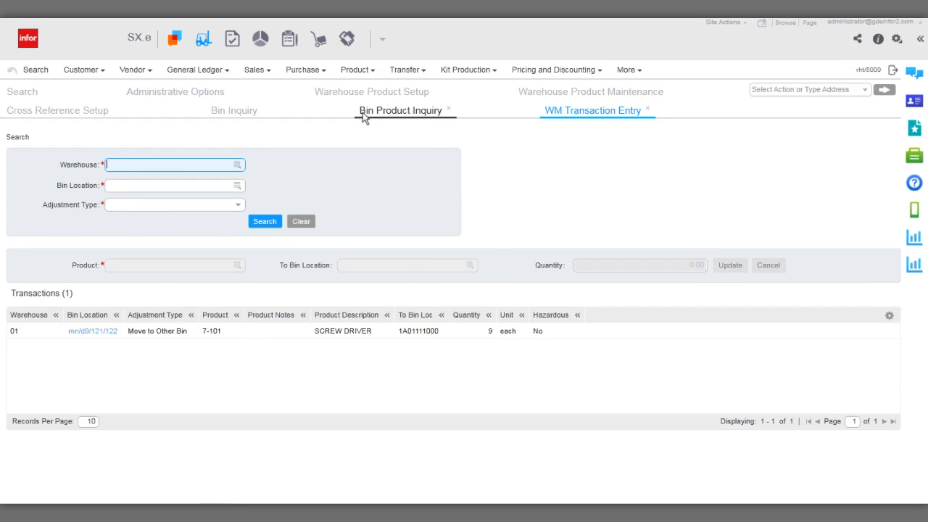
# Open the Warehouse Manager reports and create a one-time WM Entry Replenish Primary Bins report, leaving its ranges blank.
pyautogui.click(641, 70)
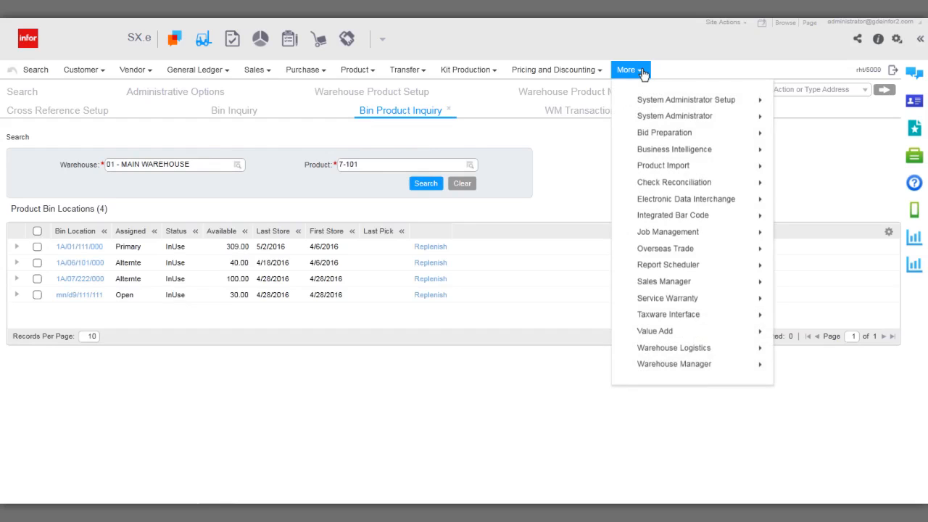
pyautogui.moveTo(647, 365)
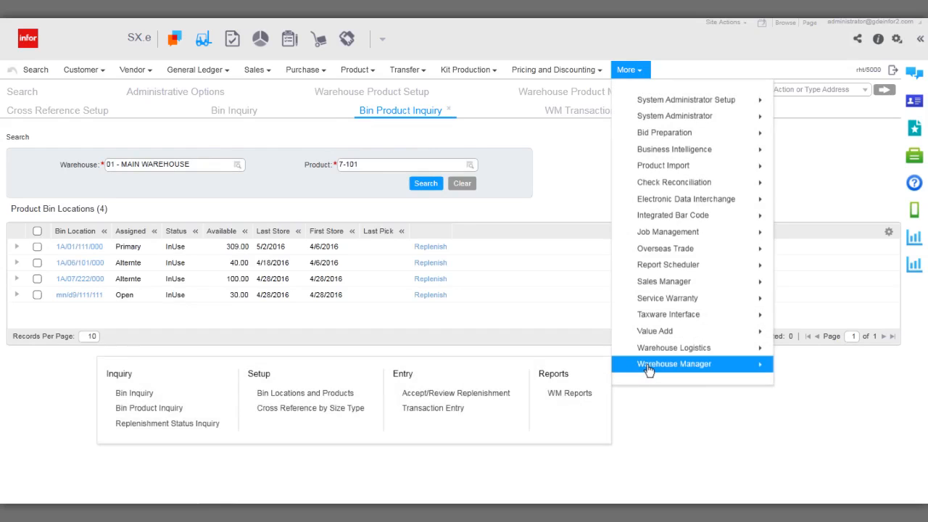
pyautogui.click(569, 394)
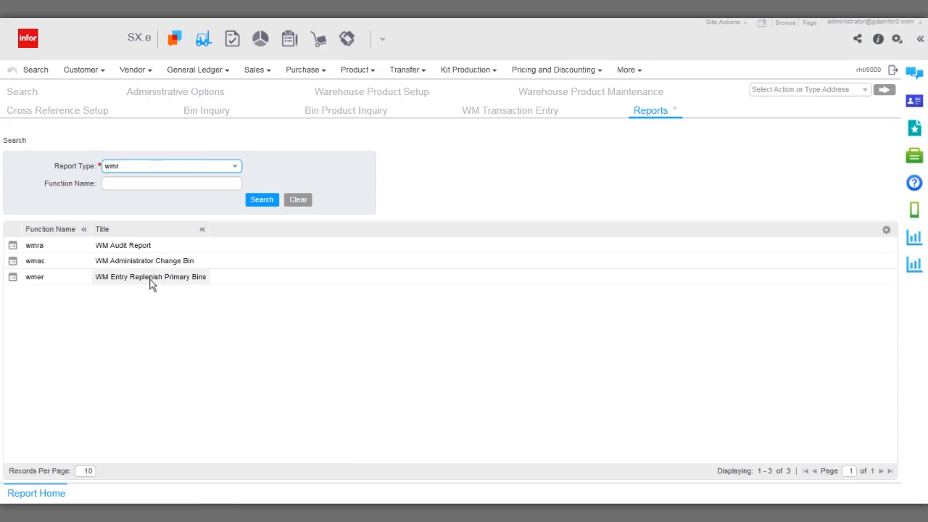
pyautogui.click(12, 278)
pyautogui.click(143, 207)
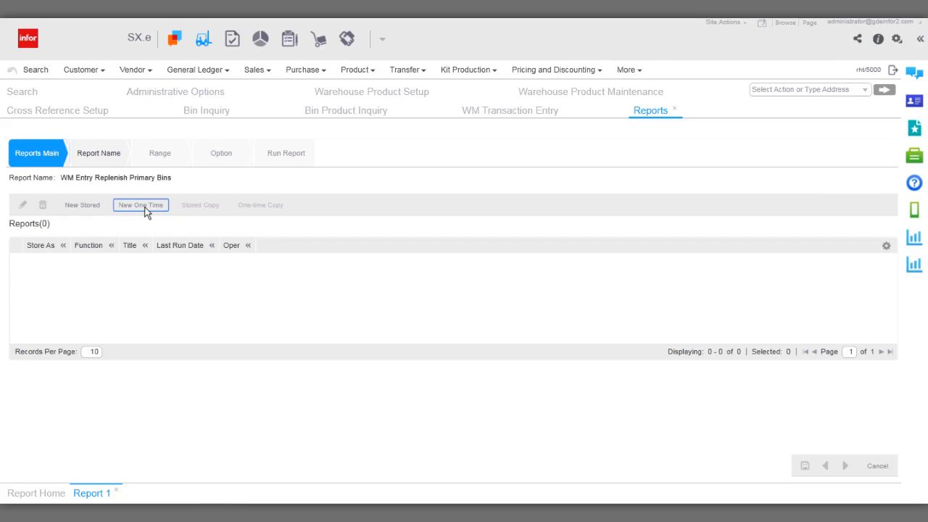
pyautogui.click(845, 466)
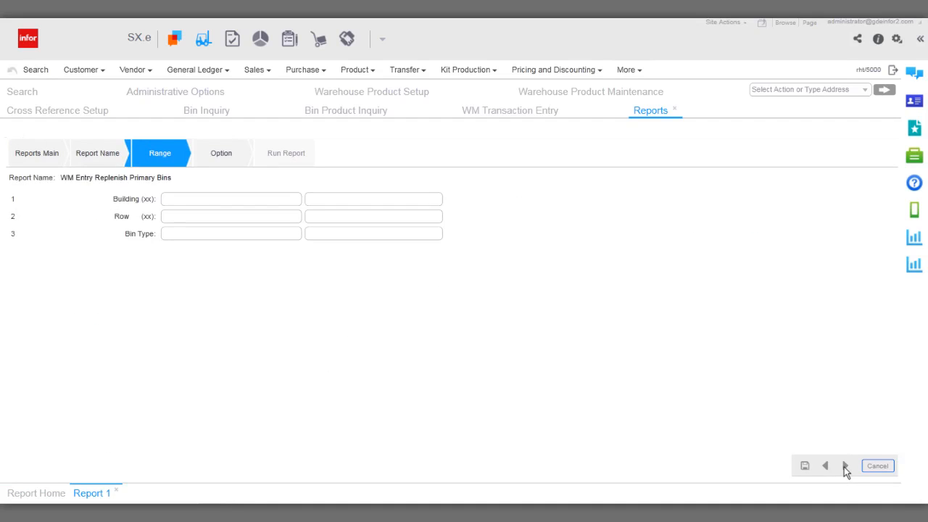
pyautogui.click(844, 466)
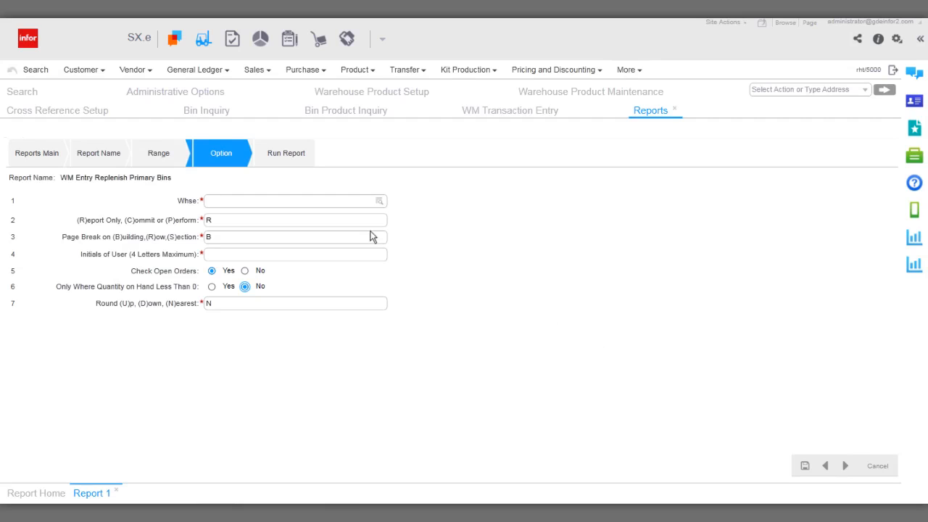
# Set the report's warehouse to 01 - MAIN WAREHOUSE and the user initials to sys, and save the report.
pyautogui.click(344, 198)
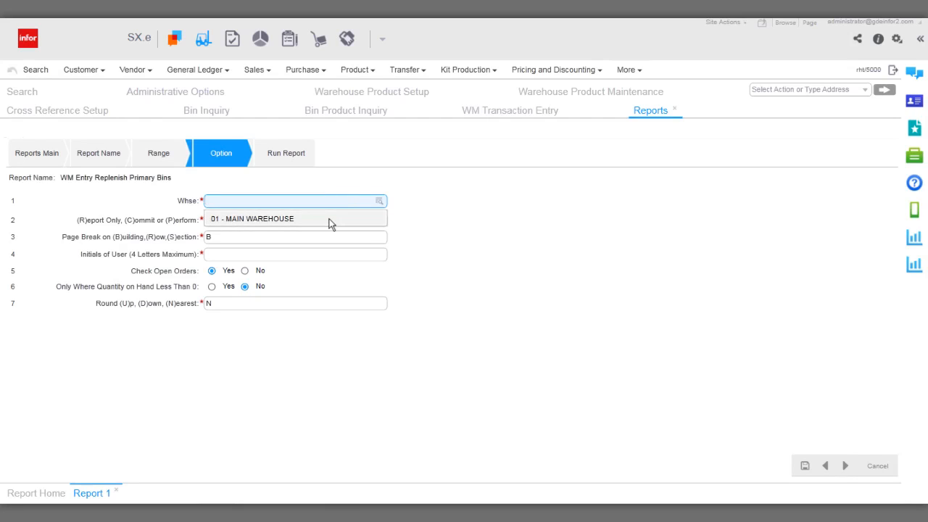
pyautogui.click(328, 222)
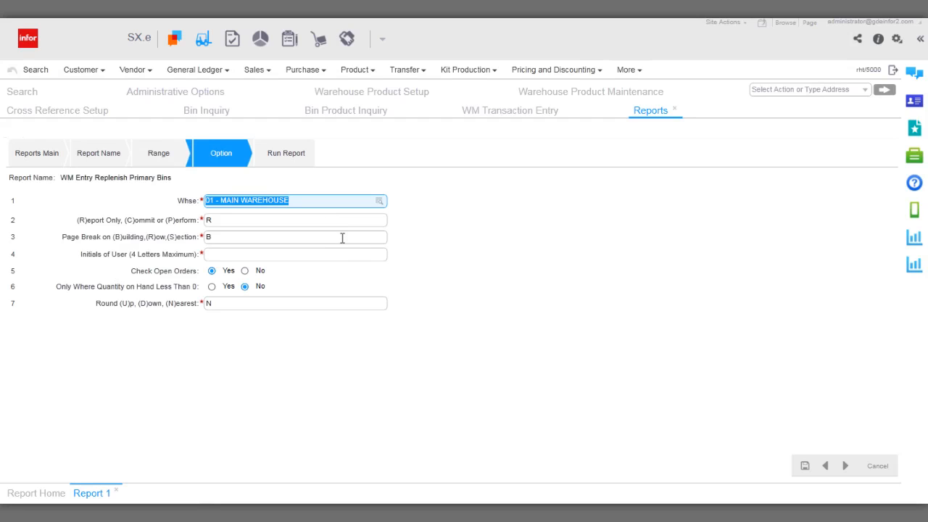
pyautogui.click(333, 256)
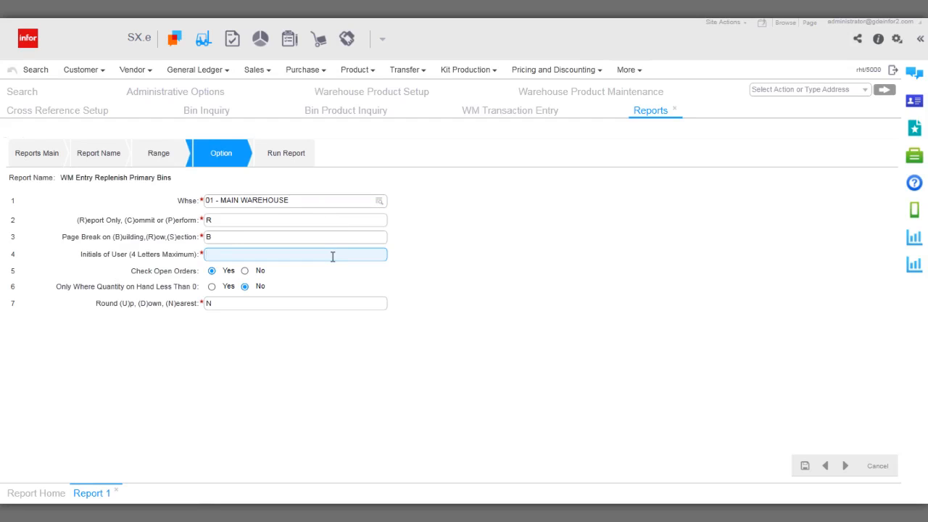
pyautogui.write('sys')
pyautogui.click(803, 466)
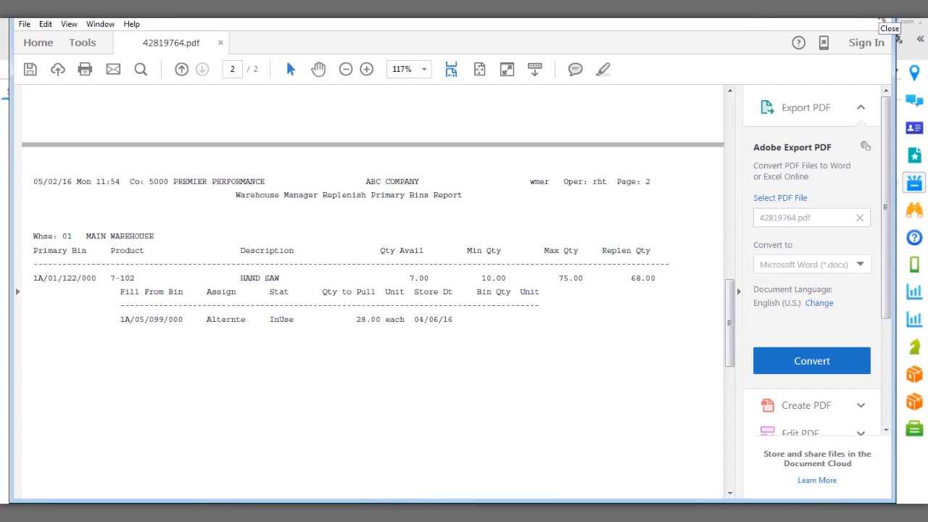
# Close the replenishment report and initiate a new stock order in Order Entry for customer Chicago Park District.
pyautogui.click(881, 20)
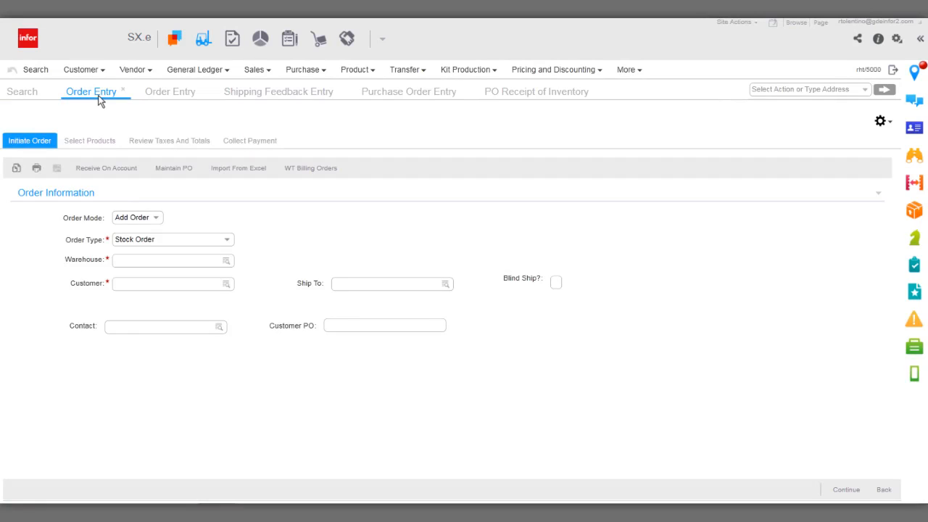
pyautogui.click(153, 286)
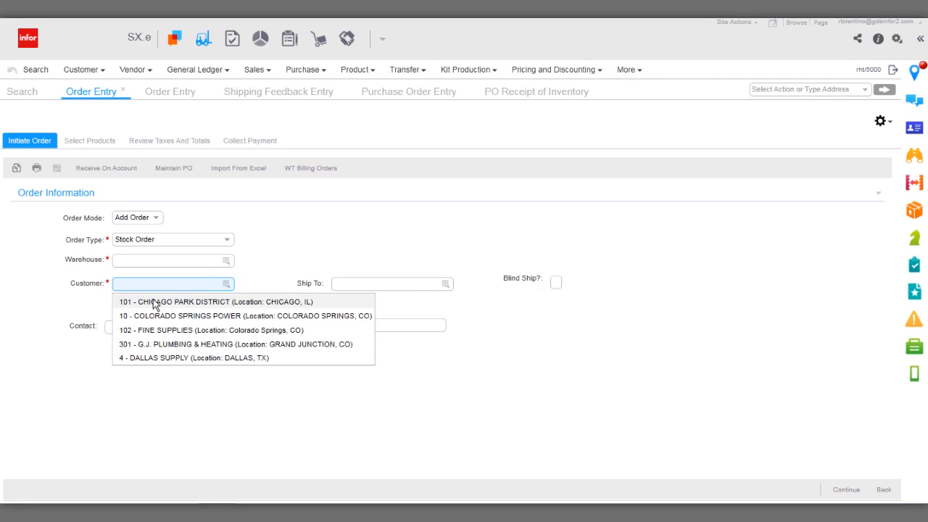
pyautogui.click(156, 303)
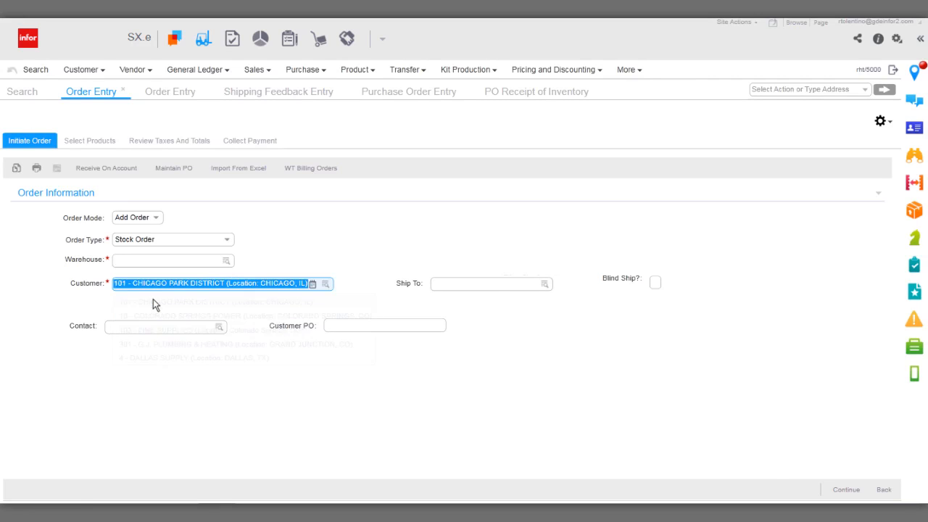
pyautogui.click(845, 490)
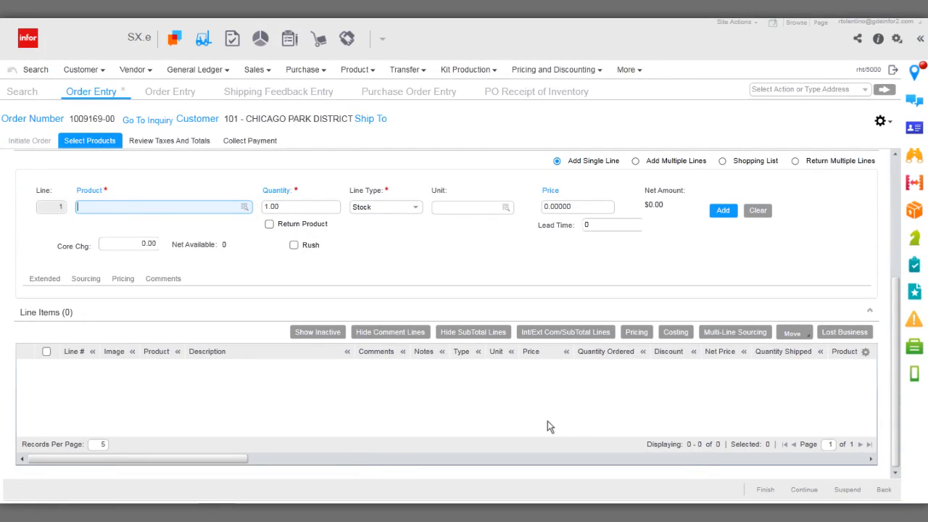
# Add a line for product 7-101 - SCREW DRIVER FLAT HEAD with quantity 100 to the order.
pyautogui.click(205, 206)
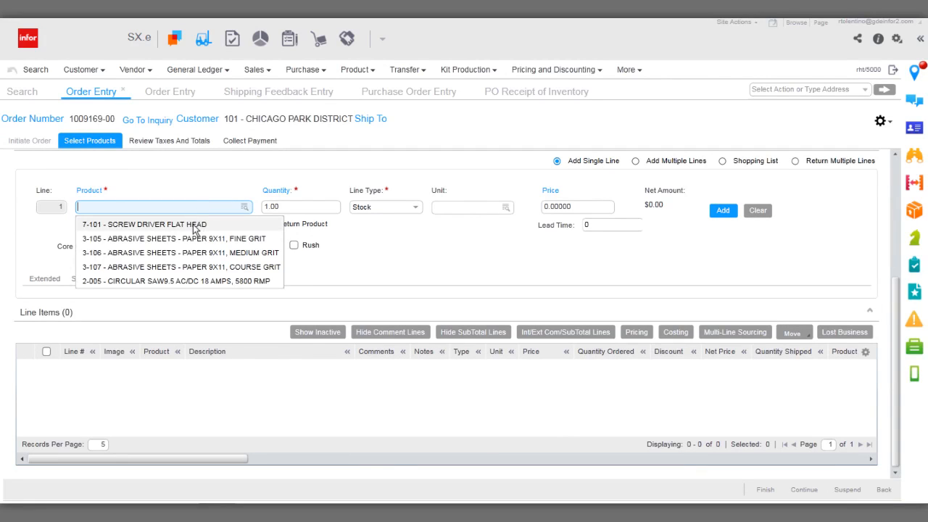
pyautogui.click(194, 225)
pyautogui.press('Tab')
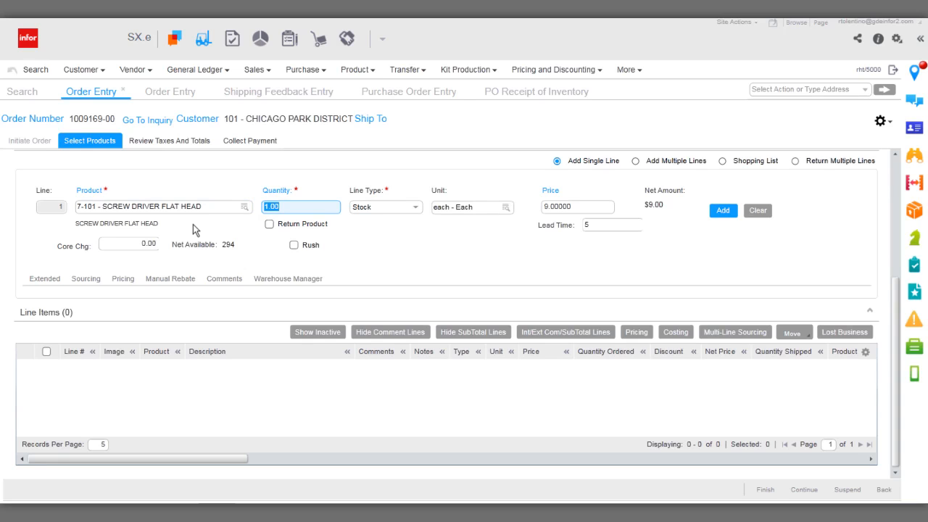
pyautogui.write('100')
pyautogui.click(721, 211)
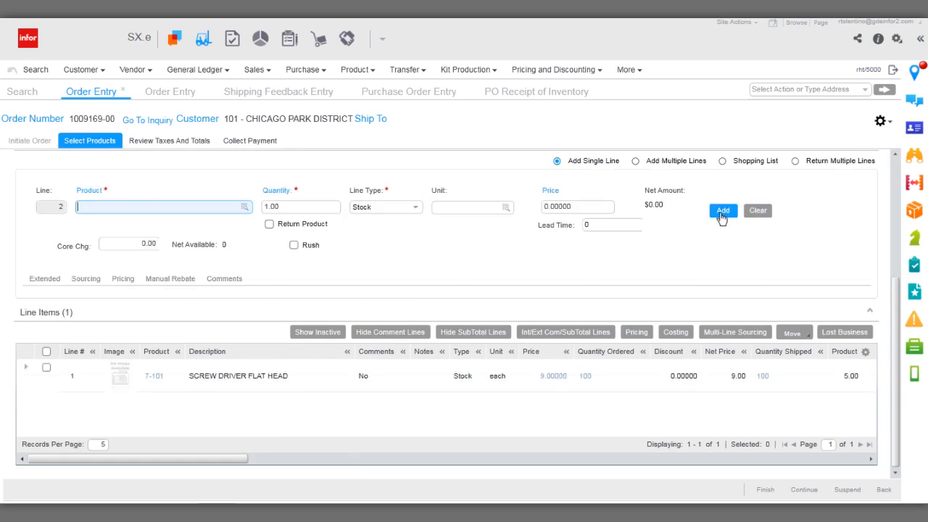
# Review the 7-101 line's Warehouse Manager bin assignments and bin location lookup, then save the bins and finish the order.
pyautogui.click(273, 374)
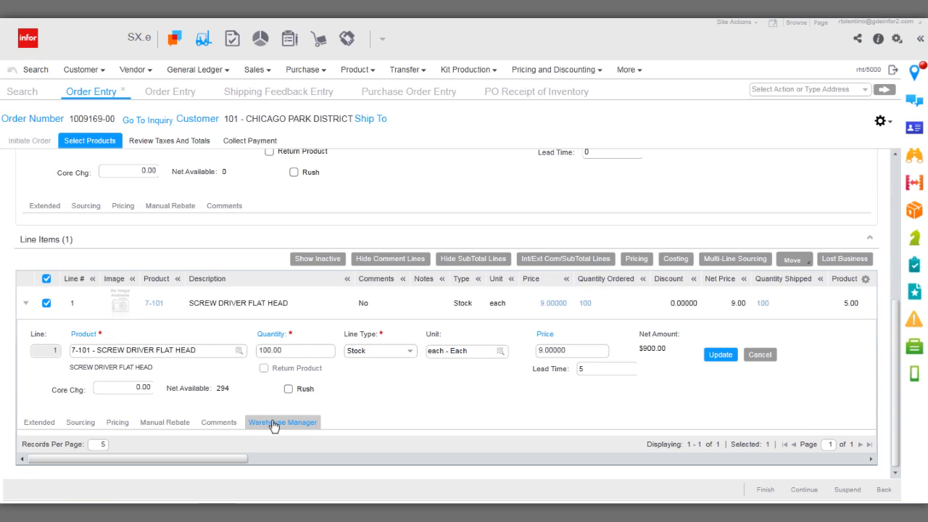
pyautogui.click(273, 424)
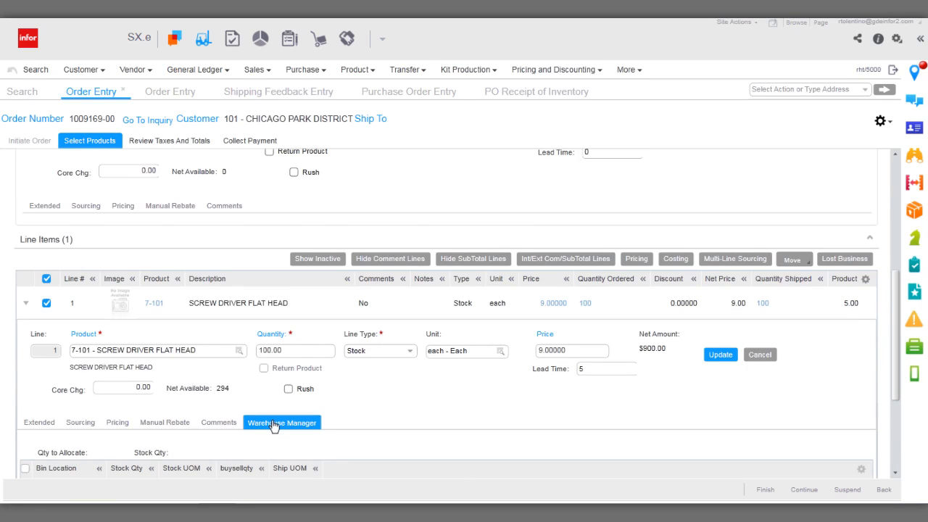
pyautogui.scroll(-3, 272, 425)
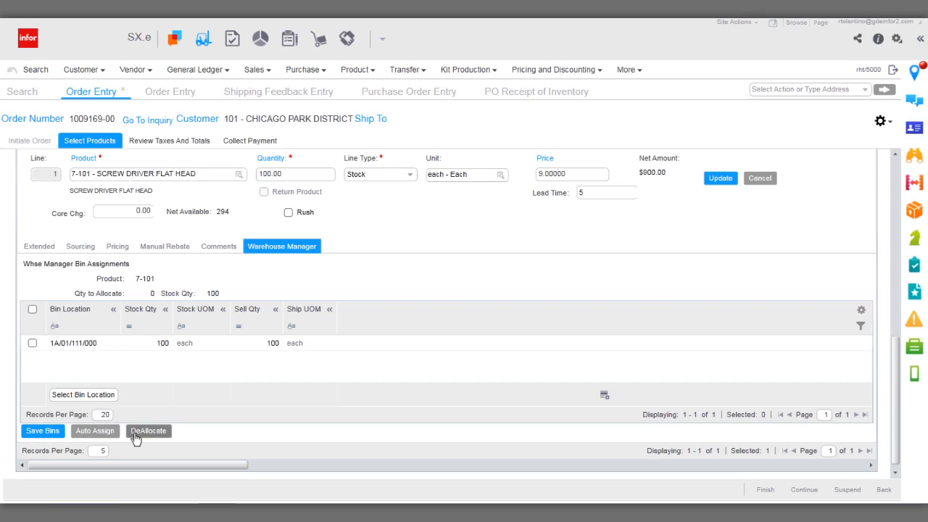
pyautogui.click(88, 394)
pyautogui.click(114, 393)
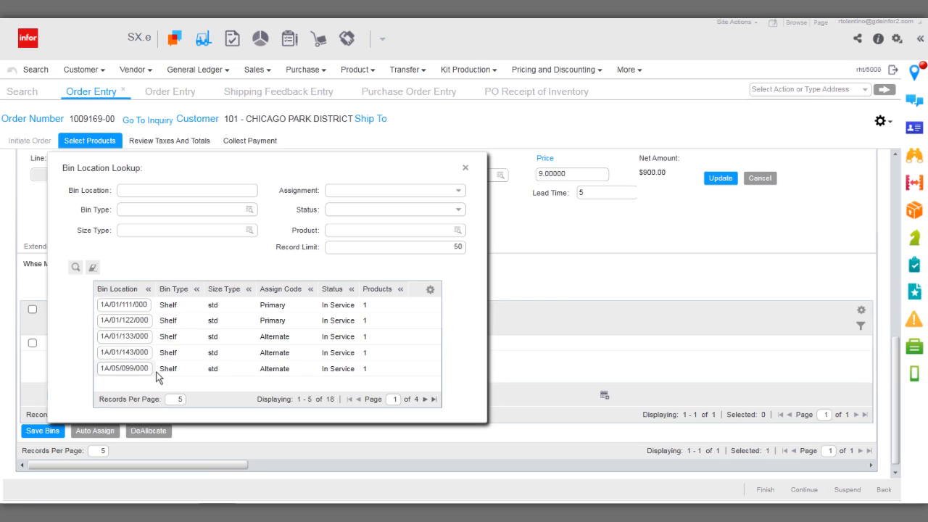
pyautogui.click(465, 169)
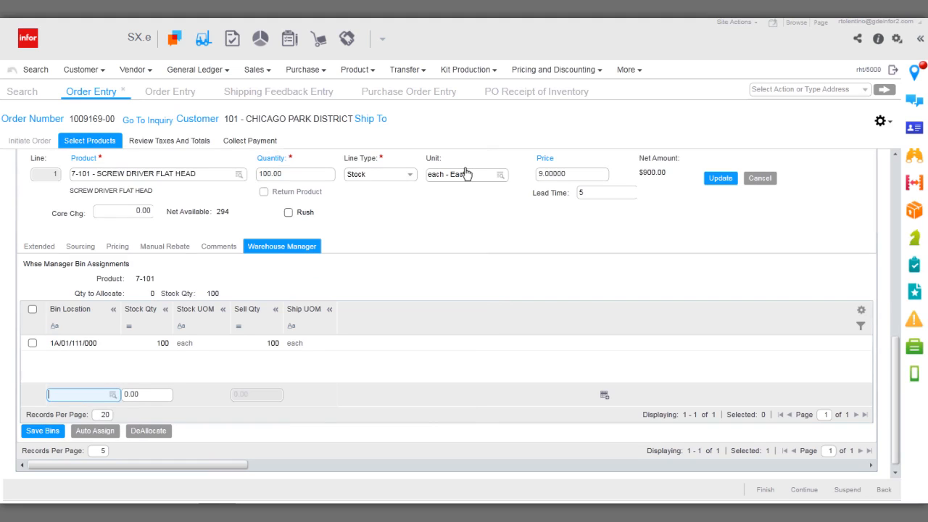
pyautogui.click(40, 432)
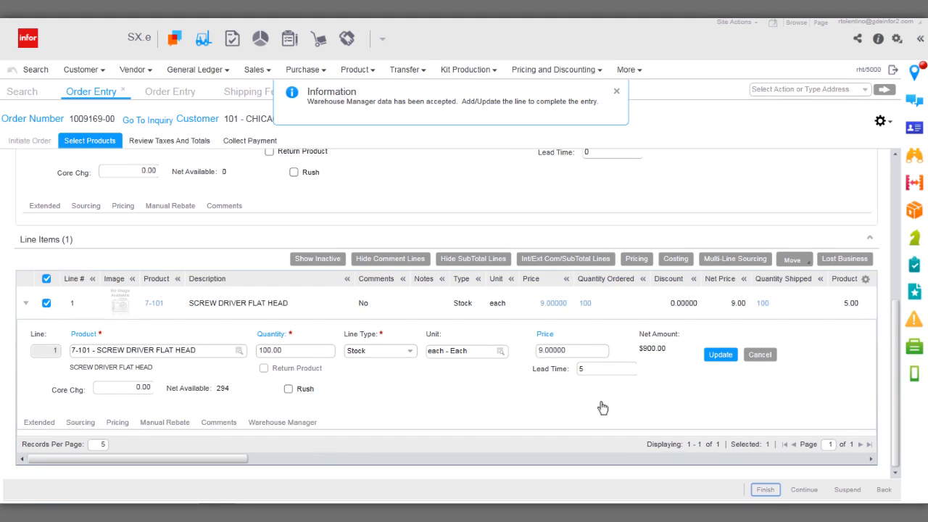
pyautogui.click(765, 490)
# Open the new Chicago Park District order's details through Quick Ship in Shipping Feedback Entry.
pyautogui.click(305, 97)
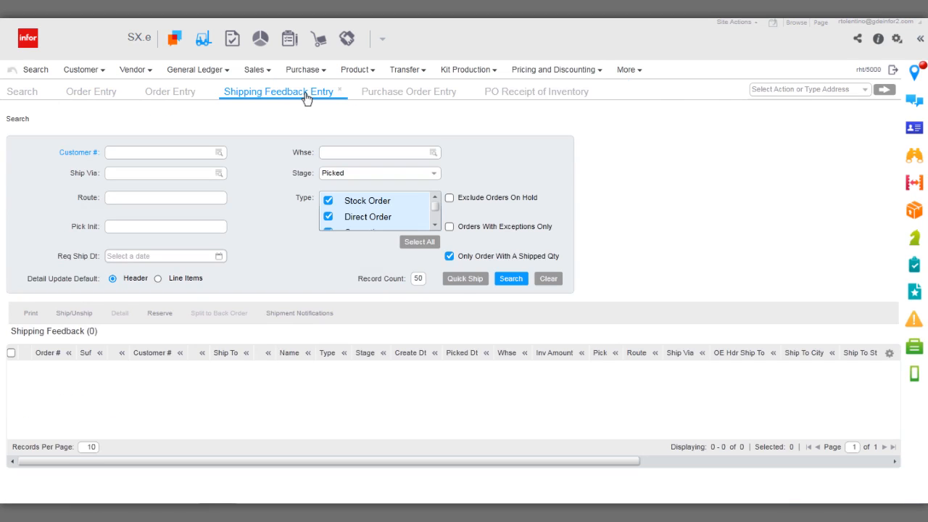
pyautogui.click(463, 281)
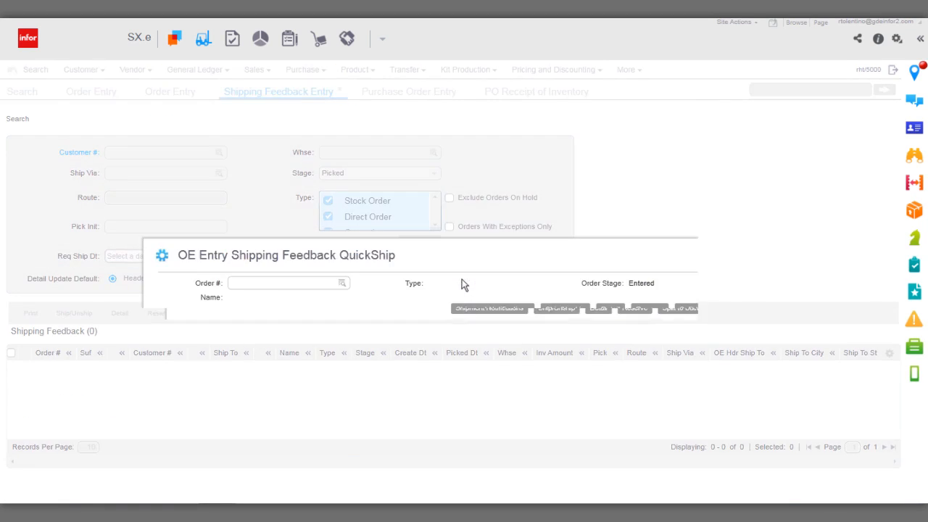
pyautogui.click(316, 281)
pyautogui.click(275, 301)
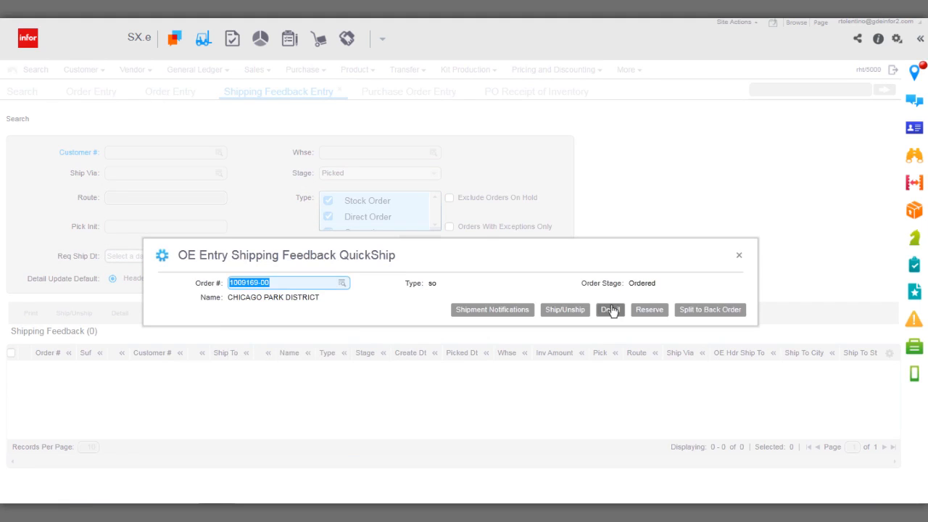
pyautogui.click(611, 311)
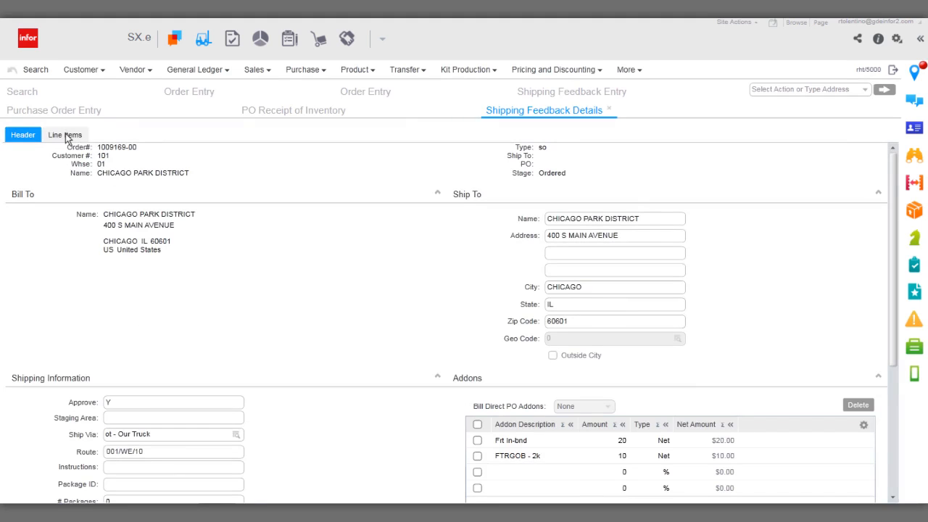
# Show the Warehouse Manager bin assignments of the order's 7-101 line item and open its bin location selection.
pyautogui.click(66, 136)
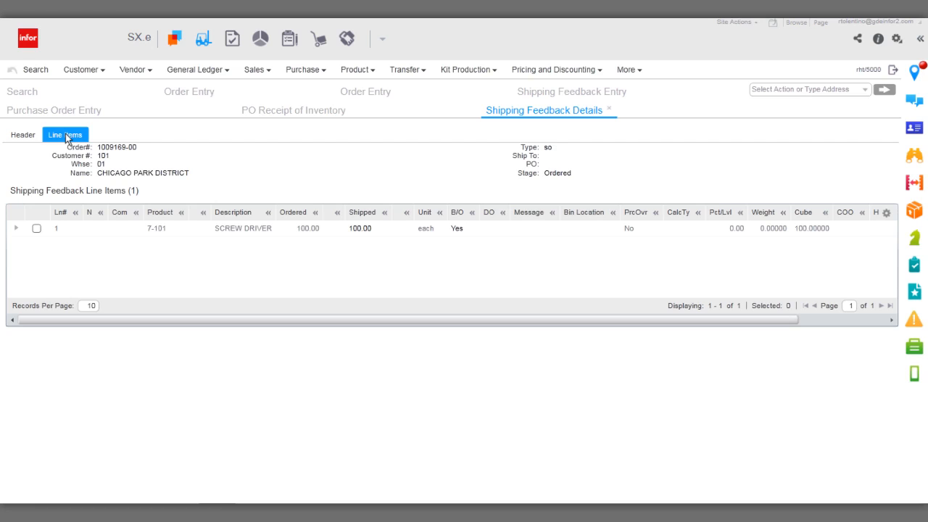
pyautogui.click(37, 229)
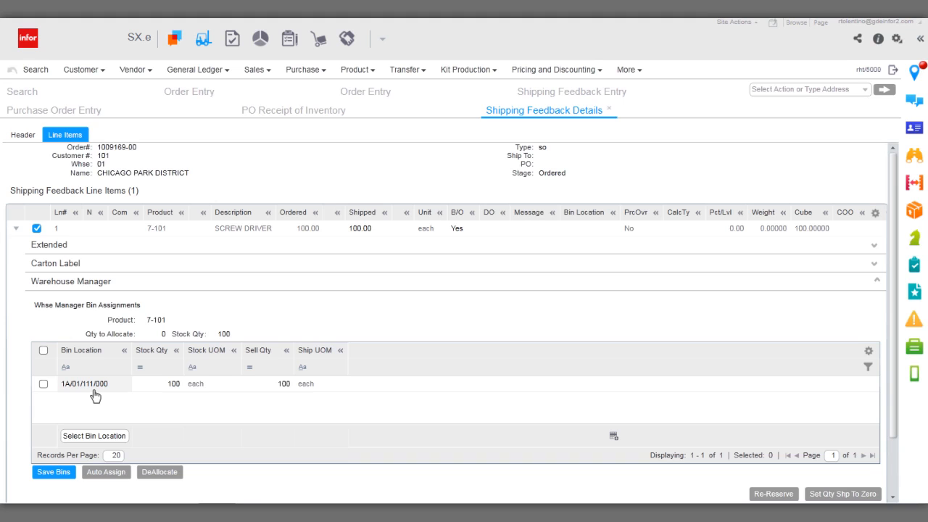
pyautogui.click(104, 436)
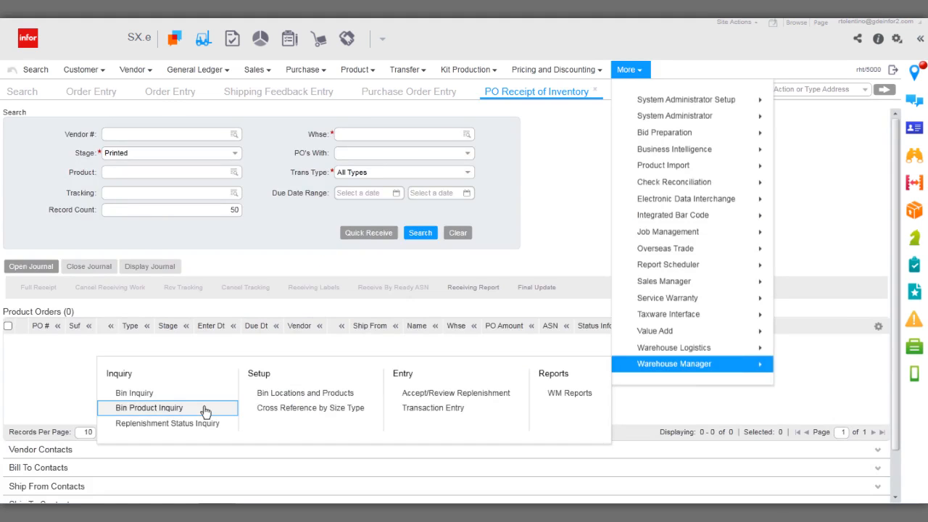
# Search Bin Product Inquiry for product 7-101 in 01 - MAIN WAREHOUSE and expand the details of bin 1A/01/111/000.
pyautogui.click(205, 409)
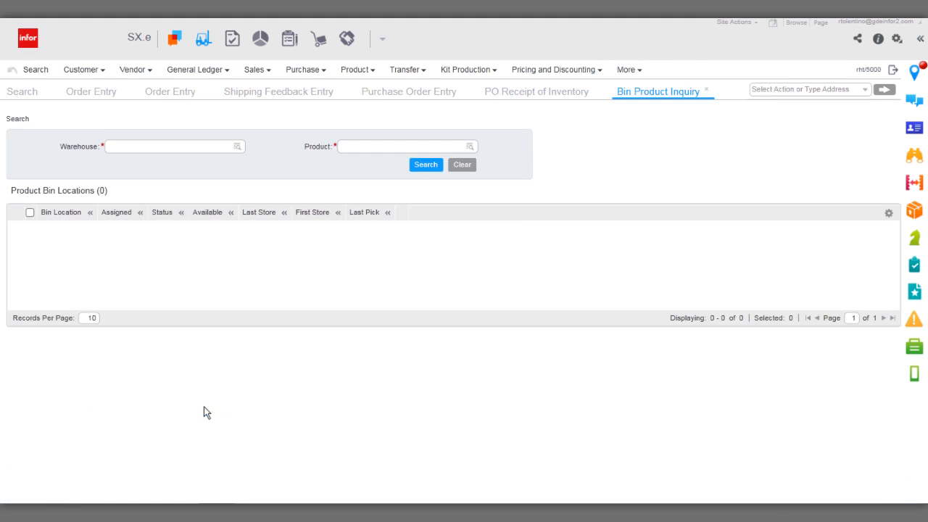
pyautogui.click(196, 146)
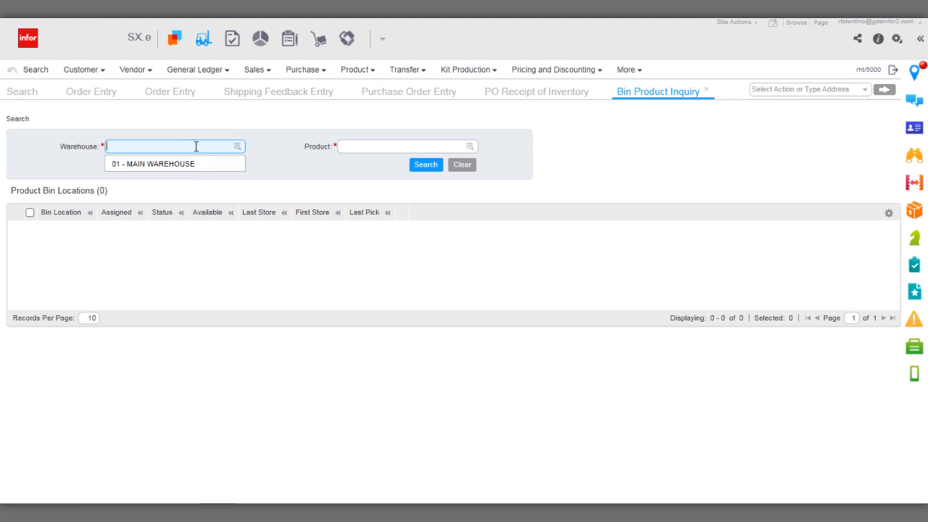
pyautogui.click(191, 166)
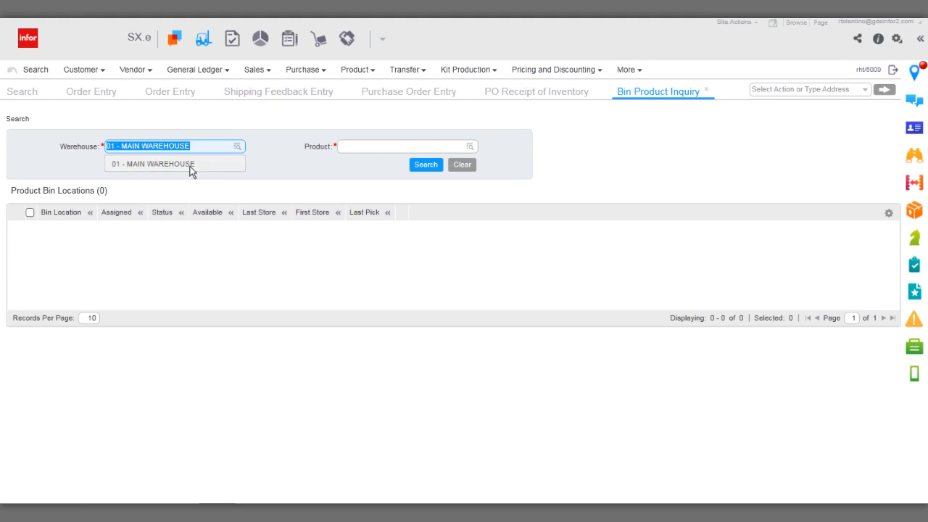
pyautogui.click(351, 145)
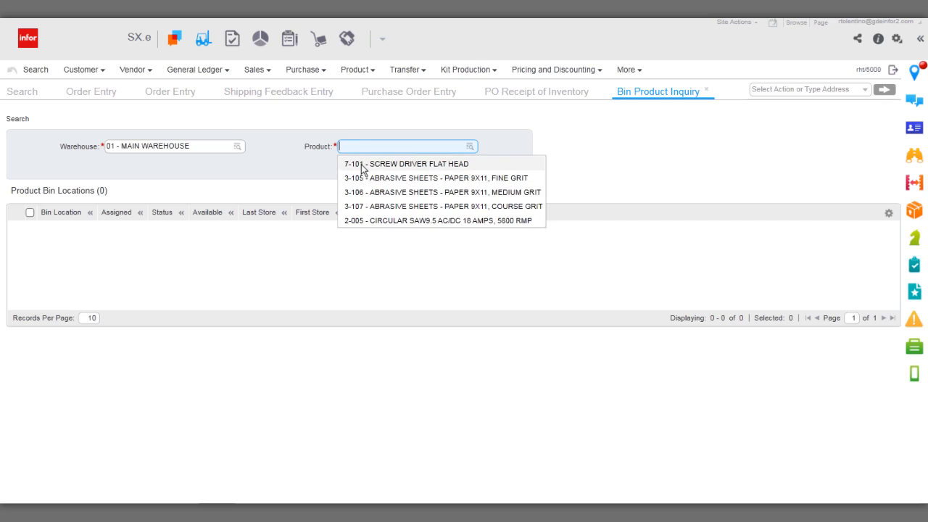
pyautogui.click(361, 163)
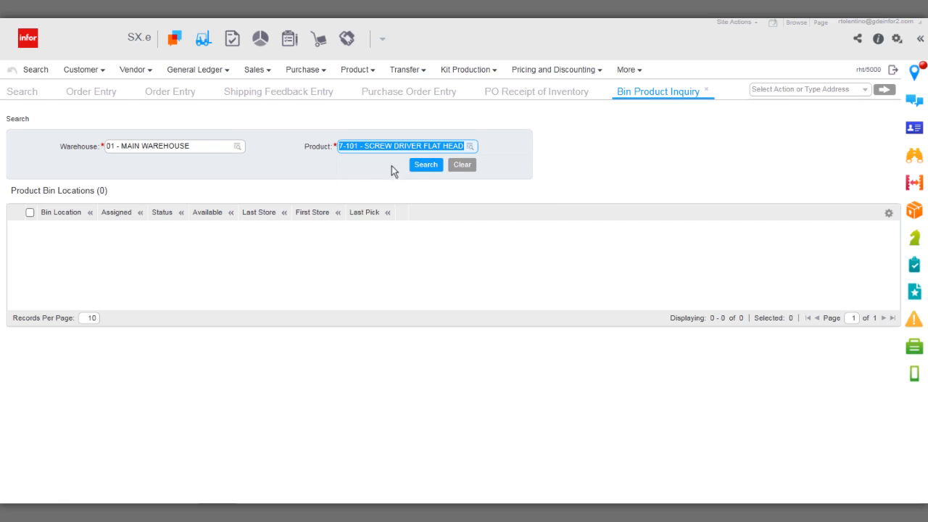
pyautogui.click(424, 166)
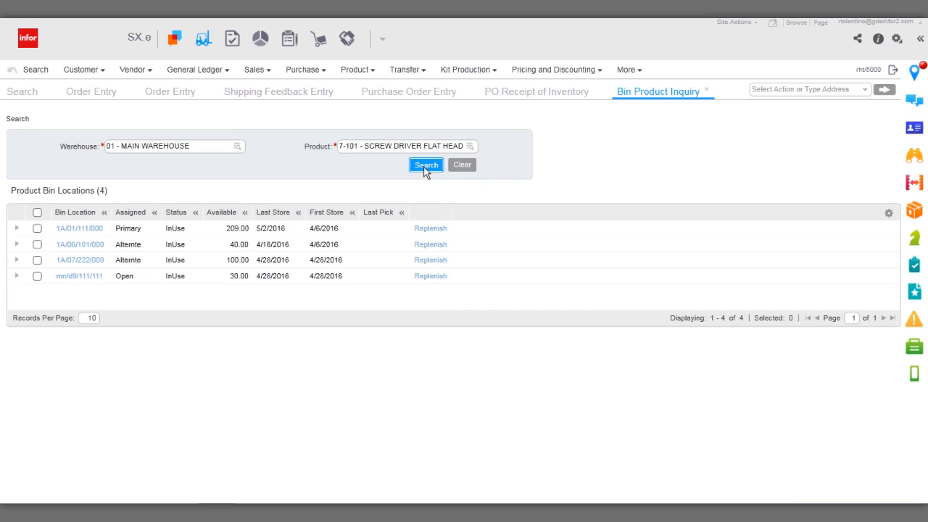
pyautogui.click(18, 229)
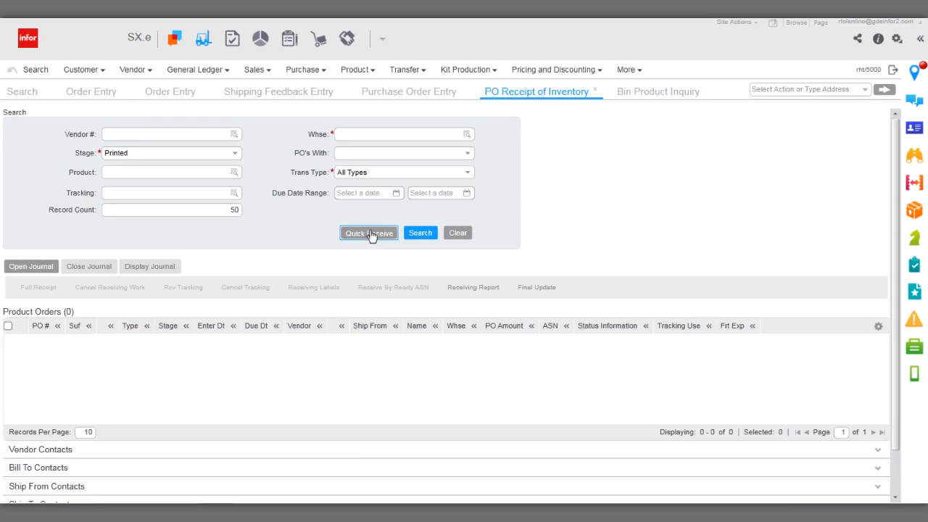
# Choose the Walton purchase order in PO Receipt of Inventory Quick Receive and open its receipt detail.
pyautogui.click(369, 233)
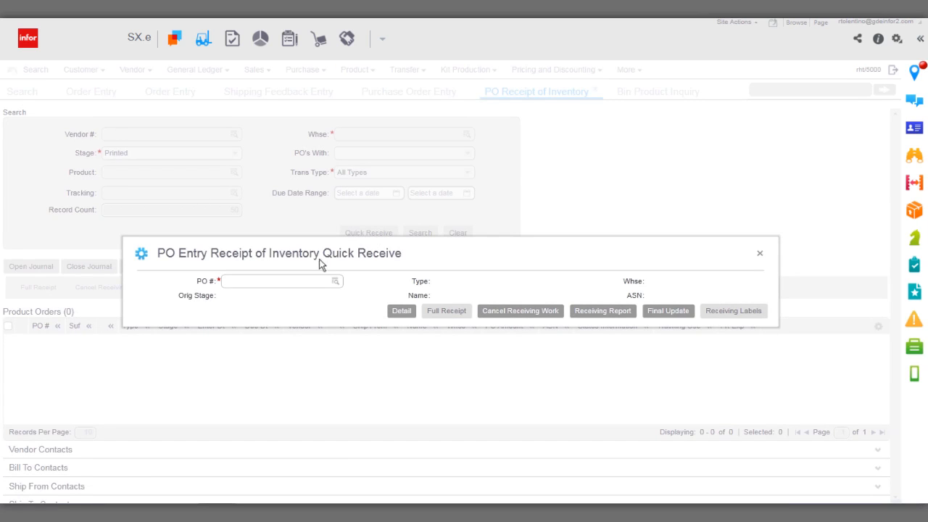
pyautogui.click(303, 280)
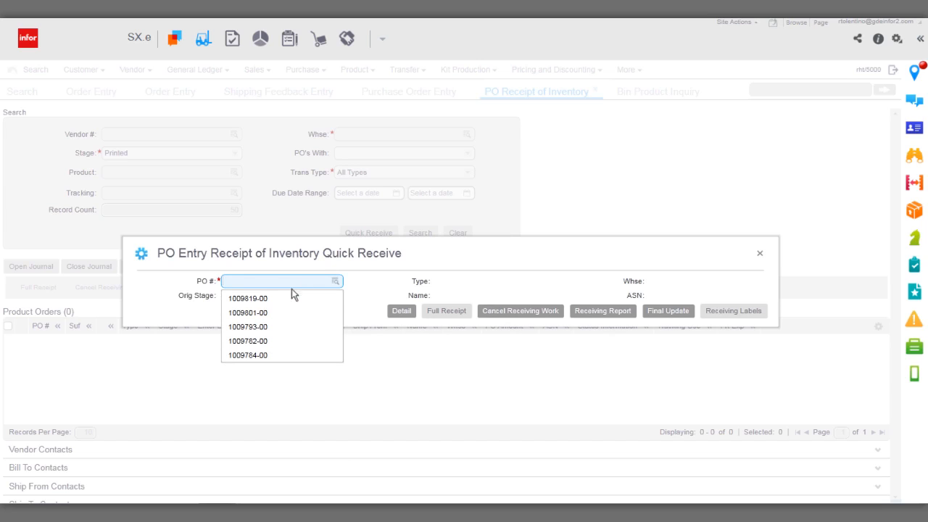
pyautogui.click(263, 300)
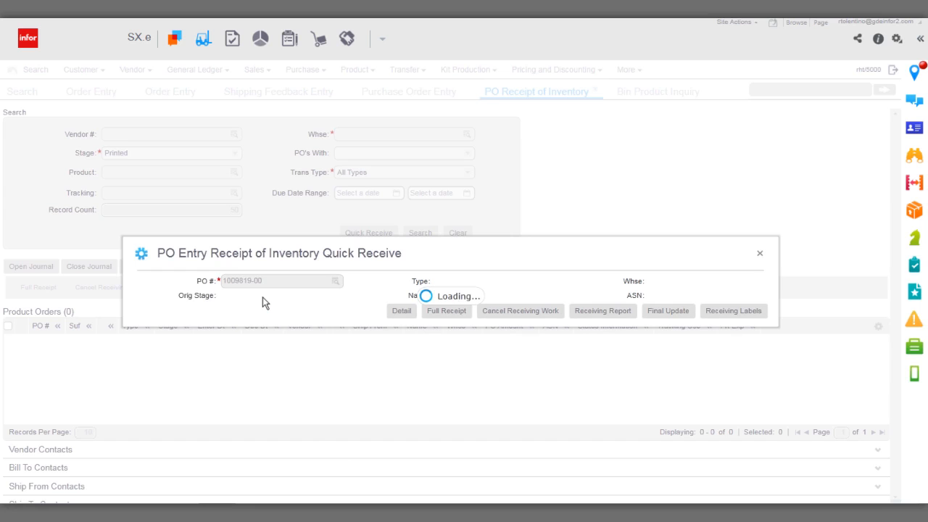
pyautogui.click(402, 311)
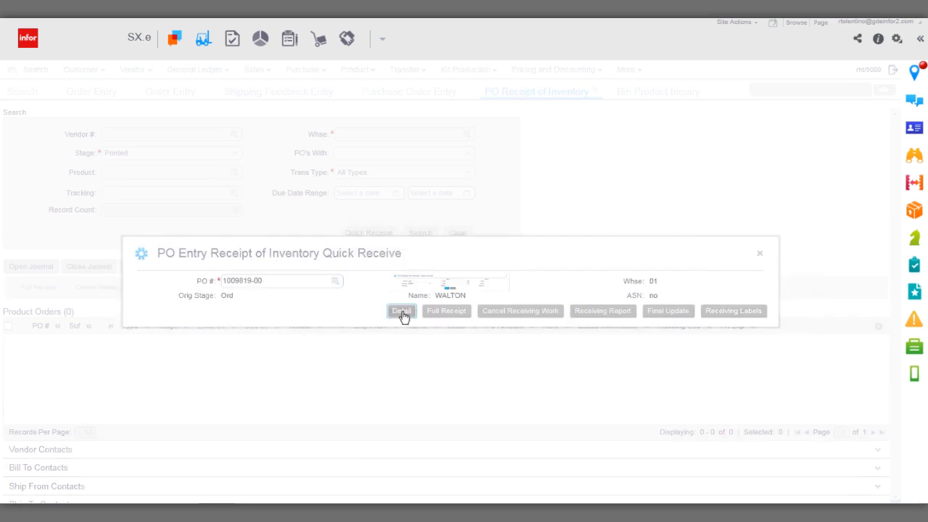
pyautogui.click(431, 320)
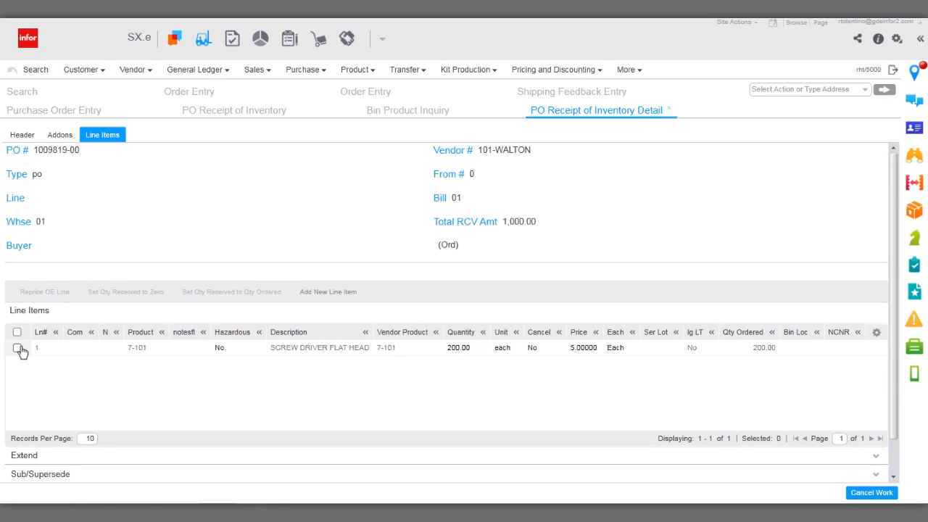
# Auto-assign bins to the 7-101 receipt line, set bin mn/d9/121/122 to quantity 109, and save the bins.
pyautogui.click(18, 349)
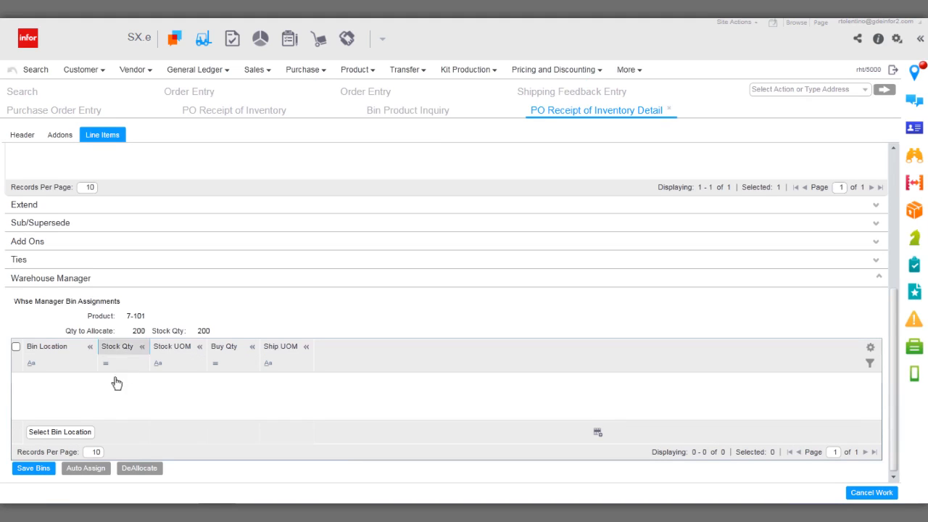
pyautogui.click(81, 469)
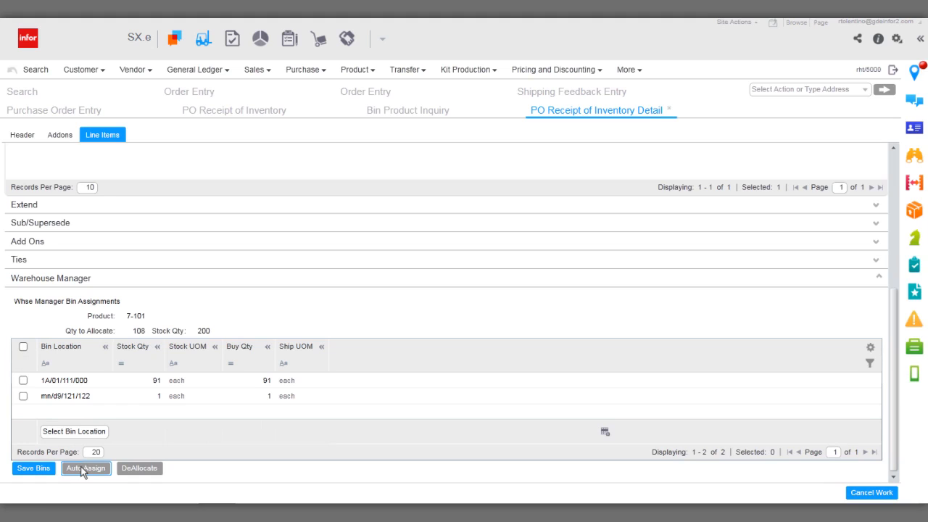
pyautogui.click(23, 396)
pyautogui.write('108')
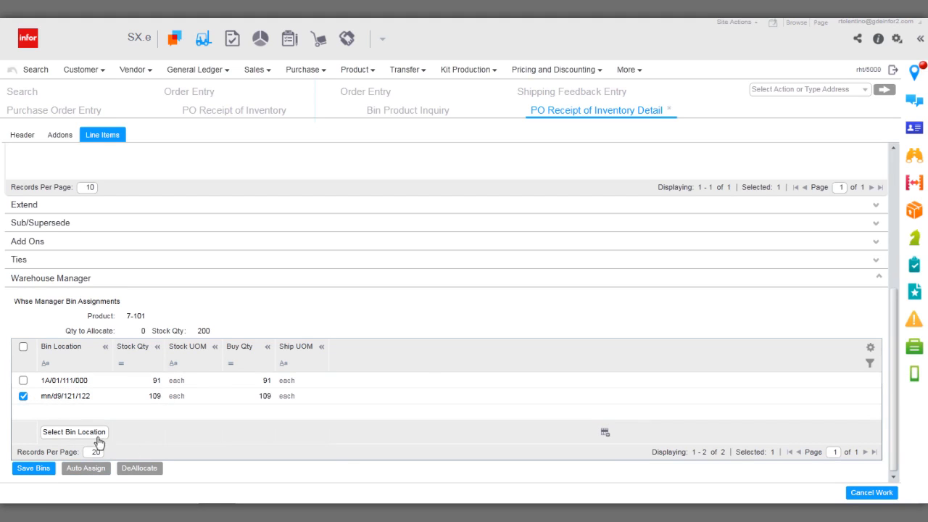
pyautogui.click(35, 468)
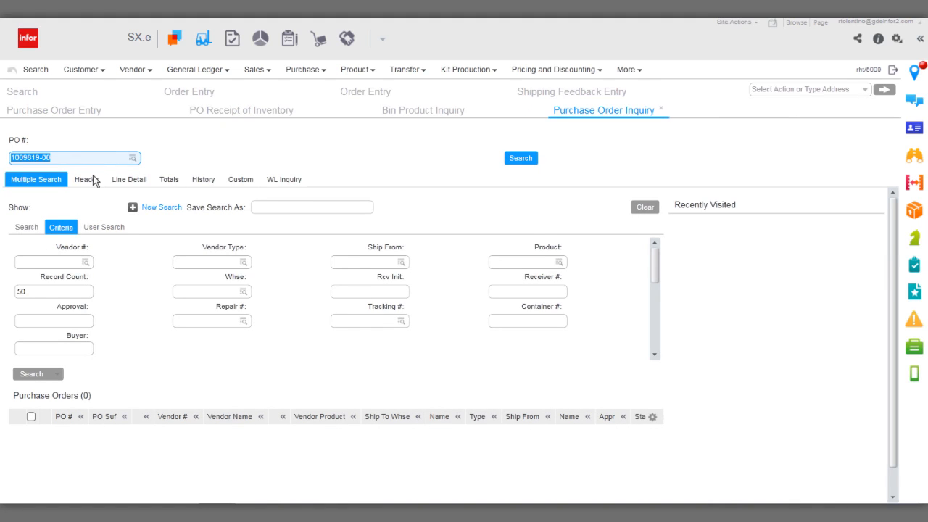
# Look up the purchase order in Purchase Order Inquiry, and rerun Bin Product Inquiry for 7-101, expanding bin 1A/01/111/000.
pyautogui.click(520, 159)
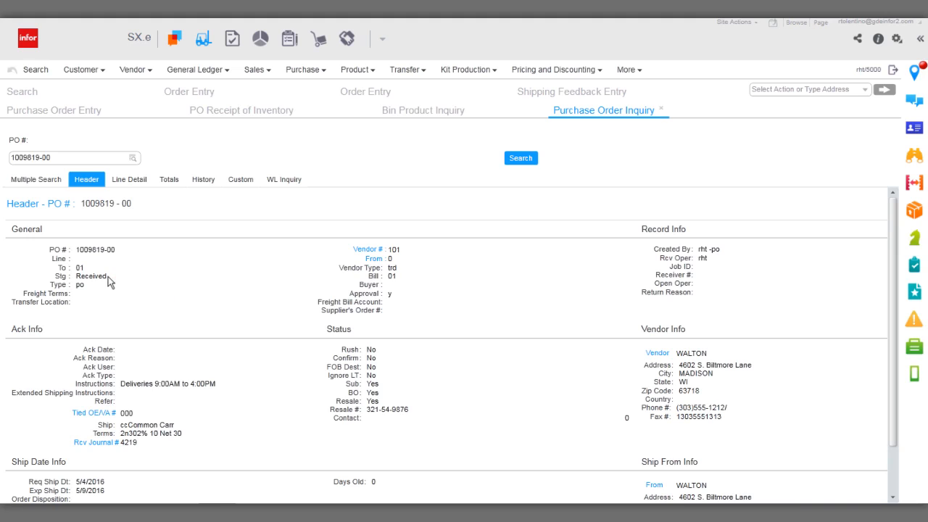
pyautogui.click(421, 110)
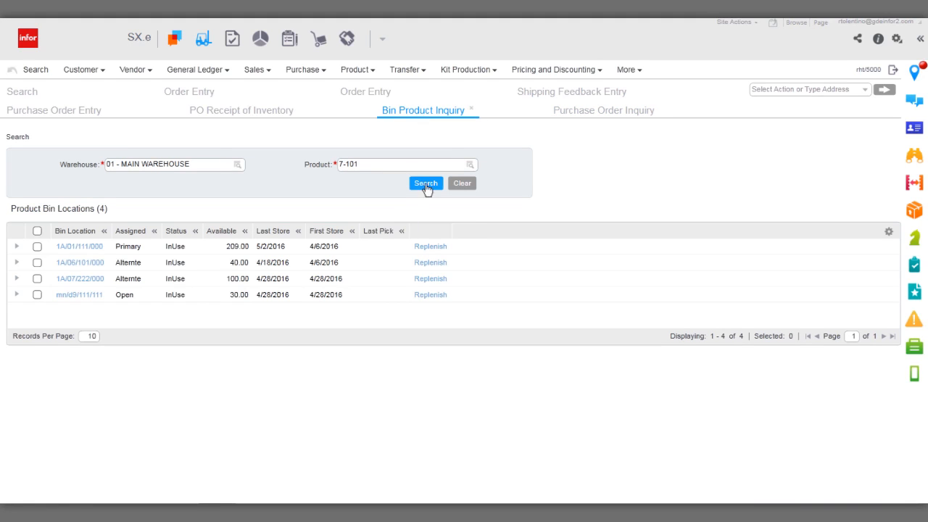
pyautogui.click(426, 185)
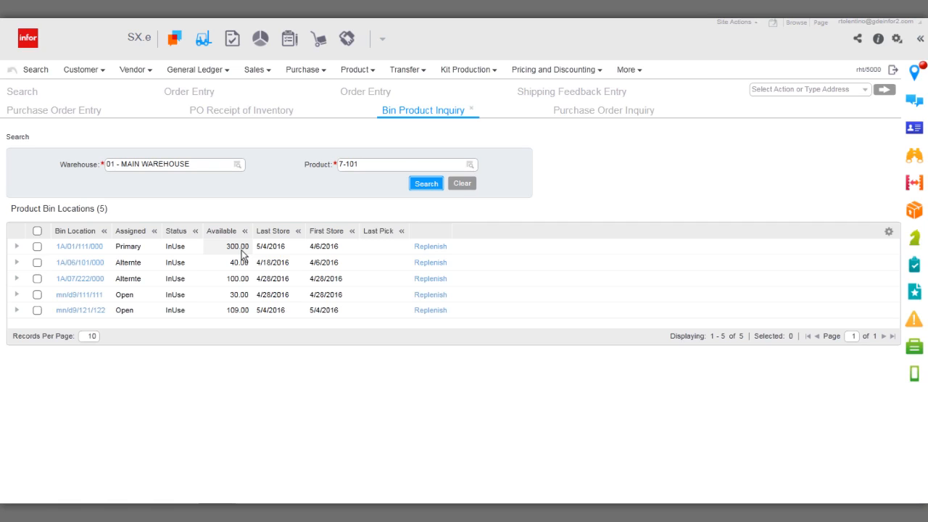
pyautogui.click(16, 248)
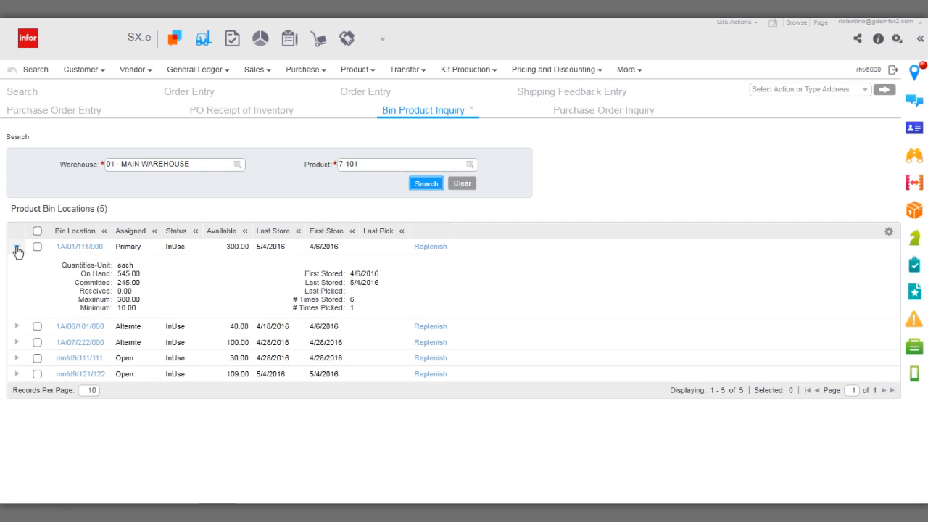